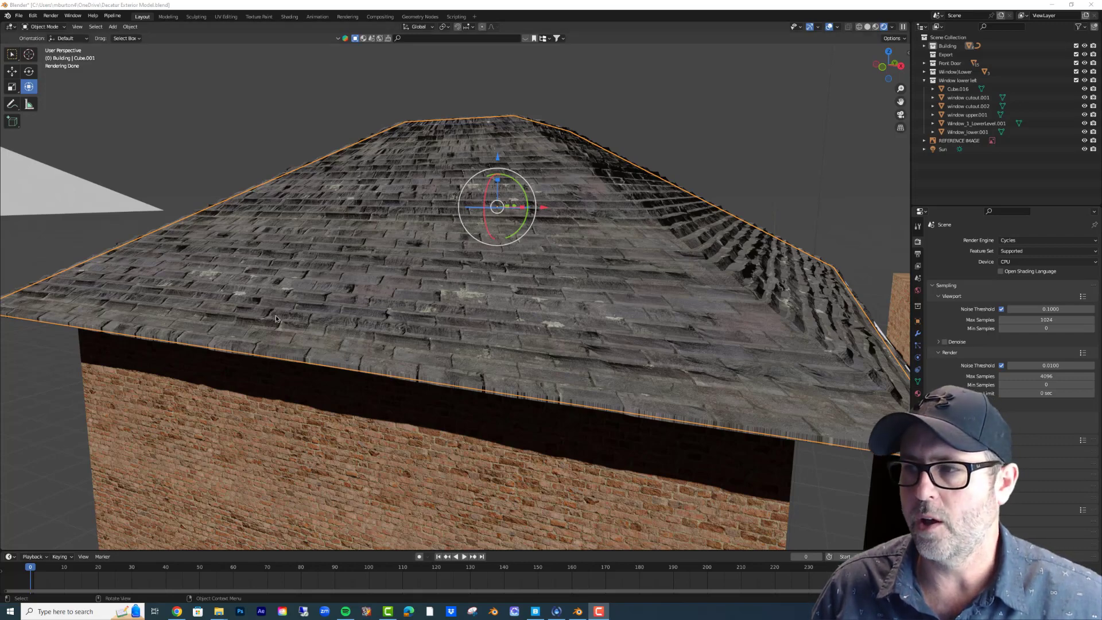
Examine the displaced slate roof and the surrounding brick building from several distances and angles.
{"action": "scroll", "coordinate": [277, 319], "scroll_direction": "down", "scroll_amount": 5}
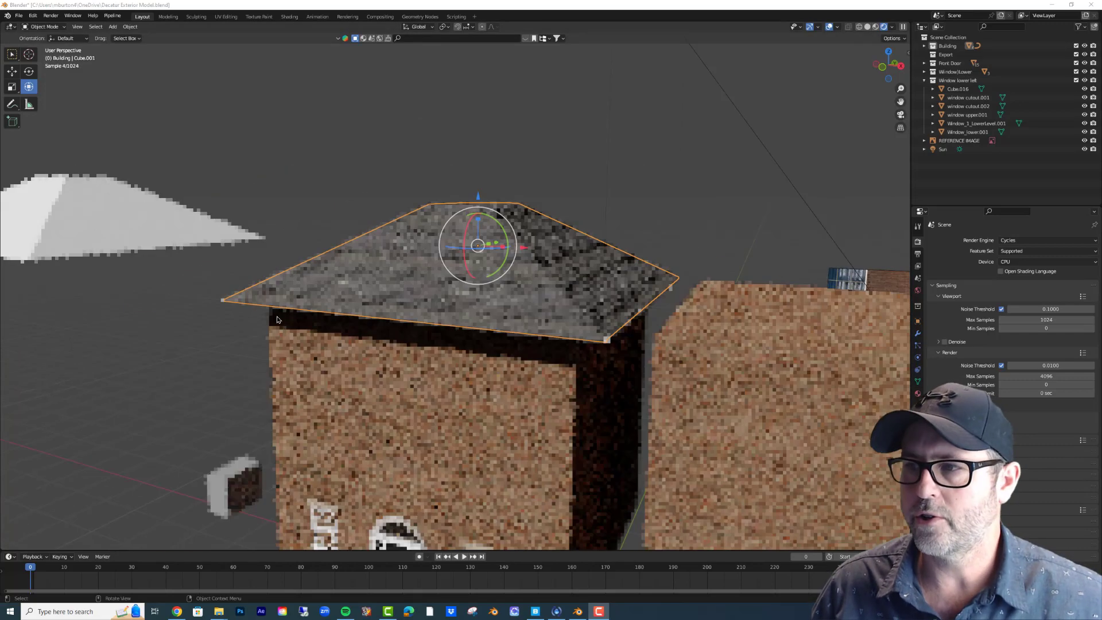
{"action": "scroll", "coordinate": [297, 322], "scroll_direction": "up", "scroll_amount": 2}
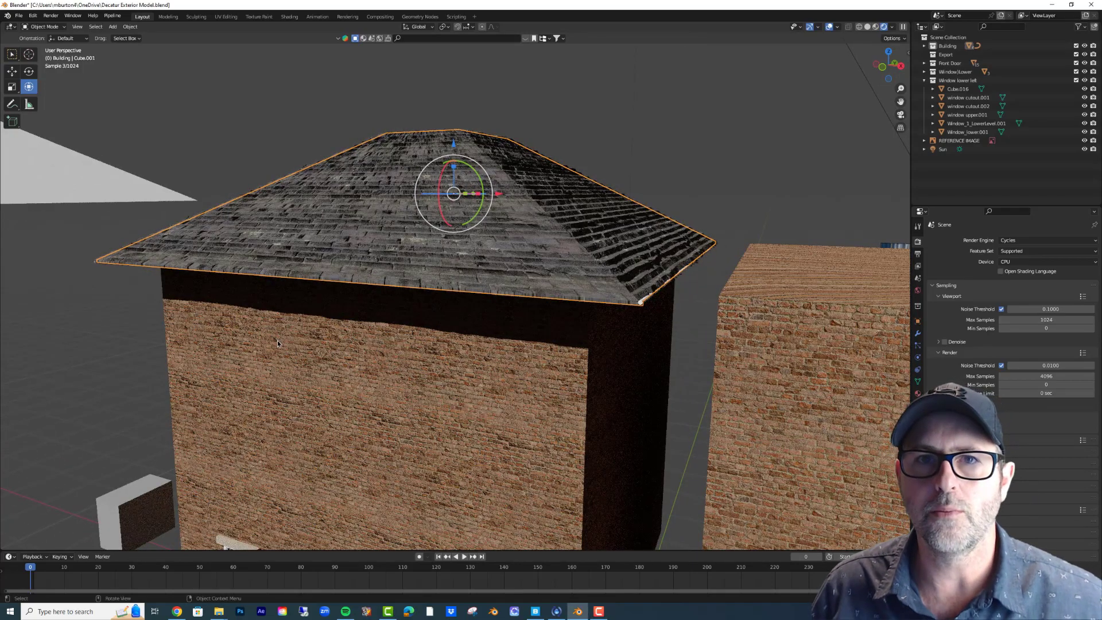
{"action": "middle_click_drag", "start_coordinate": [271, 331], "coordinate": [284, 343]}
{"action": "scroll", "coordinate": [652, 337], "scroll_direction": "down", "scroll_amount": 5}
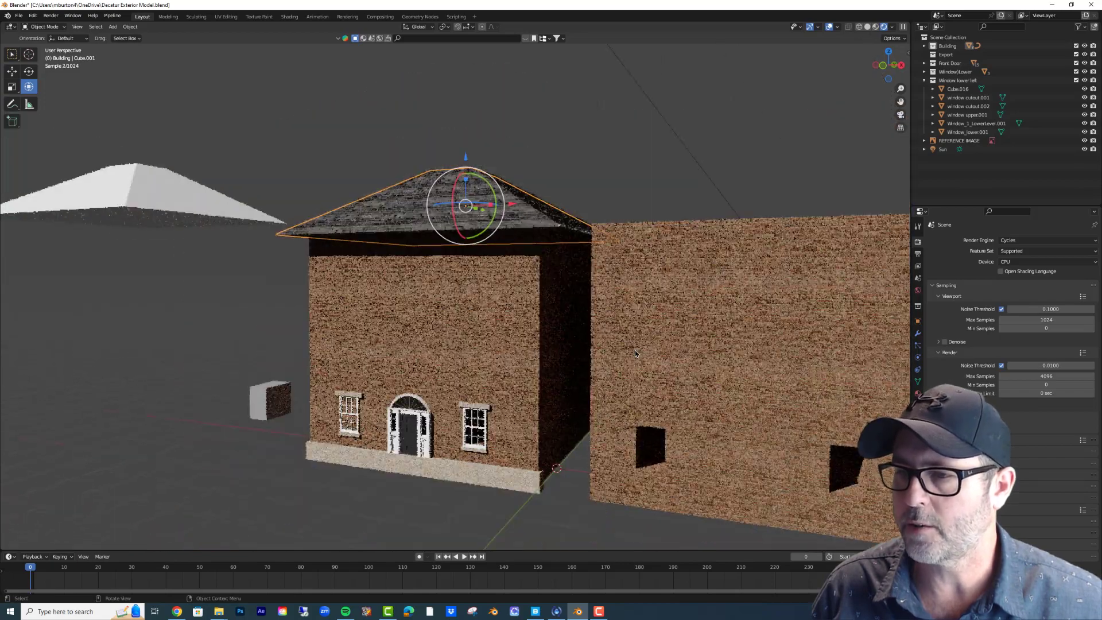
{"action": "scroll", "coordinate": [635, 351], "scroll_direction": "up", "scroll_amount": 5}
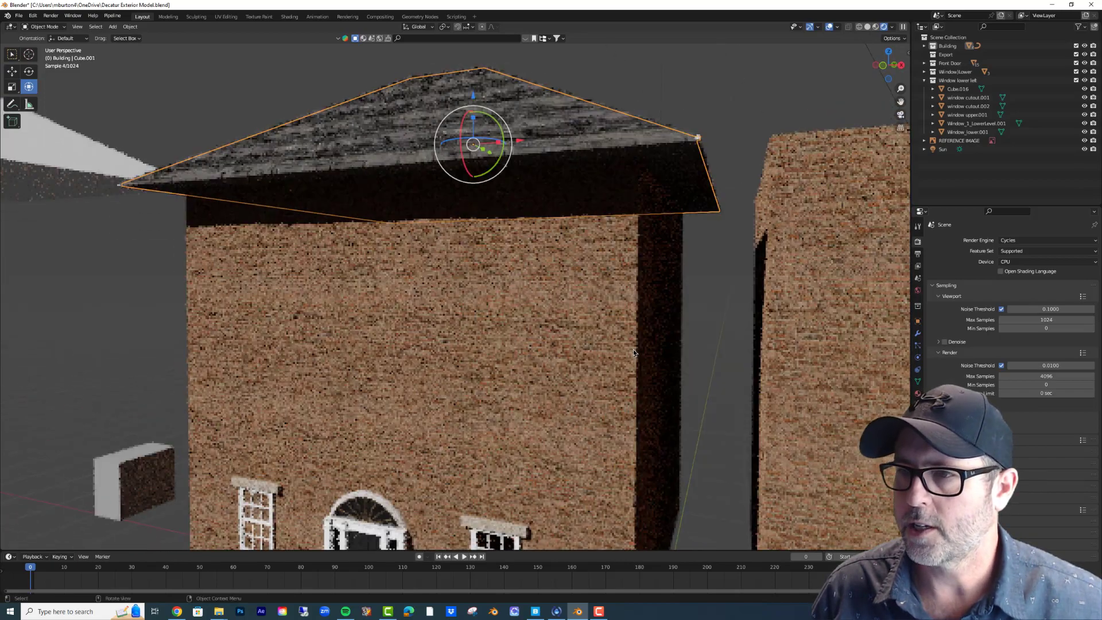
{"action": "middle_click_drag", "start_coordinate": [585, 296], "coordinate": [566, 350]}
{"action": "scroll", "coordinate": [566, 350], "scroll_direction": "up", "scroll_amount": 5}
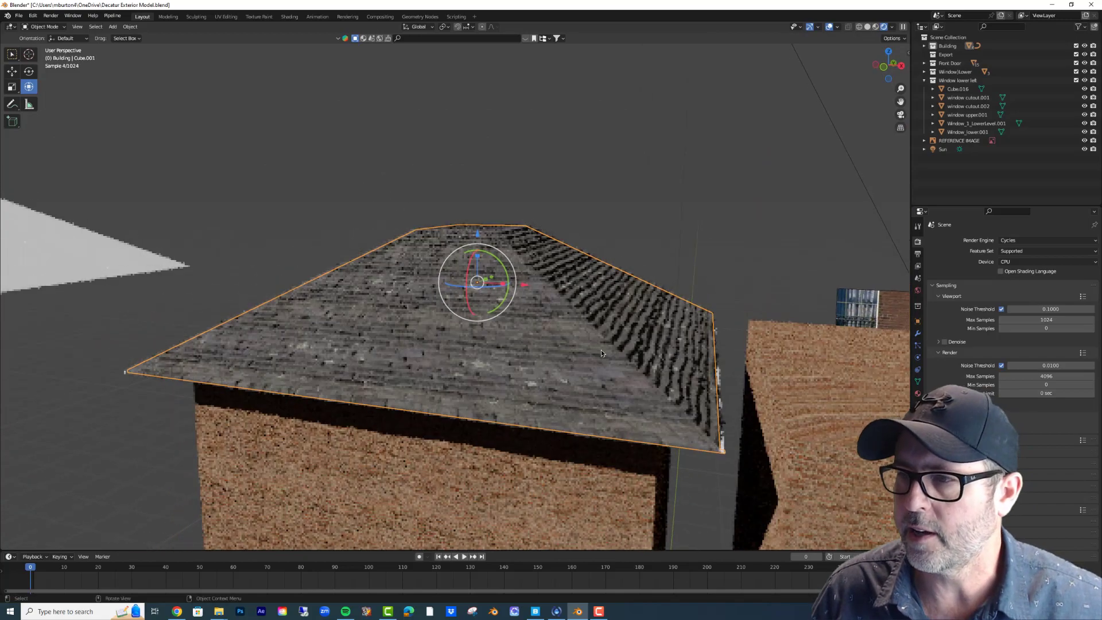
{"action": "scroll", "coordinate": [601, 351], "scroll_direction": "down", "scroll_amount": 4}
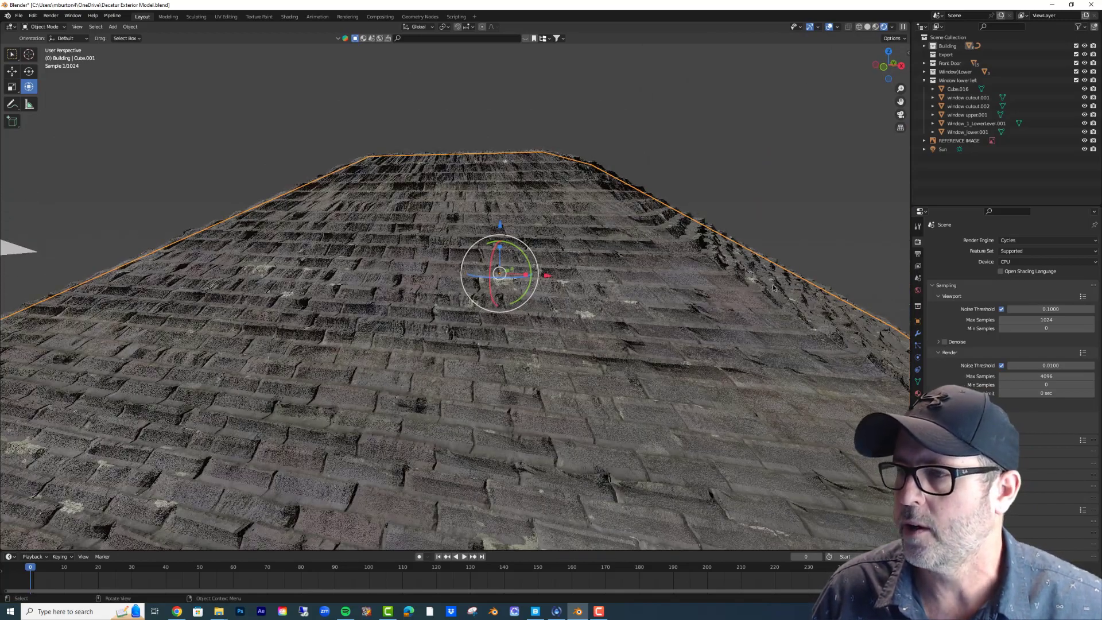
{"action": "scroll", "coordinate": [700, 329], "scroll_direction": "down", "scroll_amount": 4}
{"action": "middle_click_drag", "start_coordinate": [686, 349], "coordinate": [640, 343]}
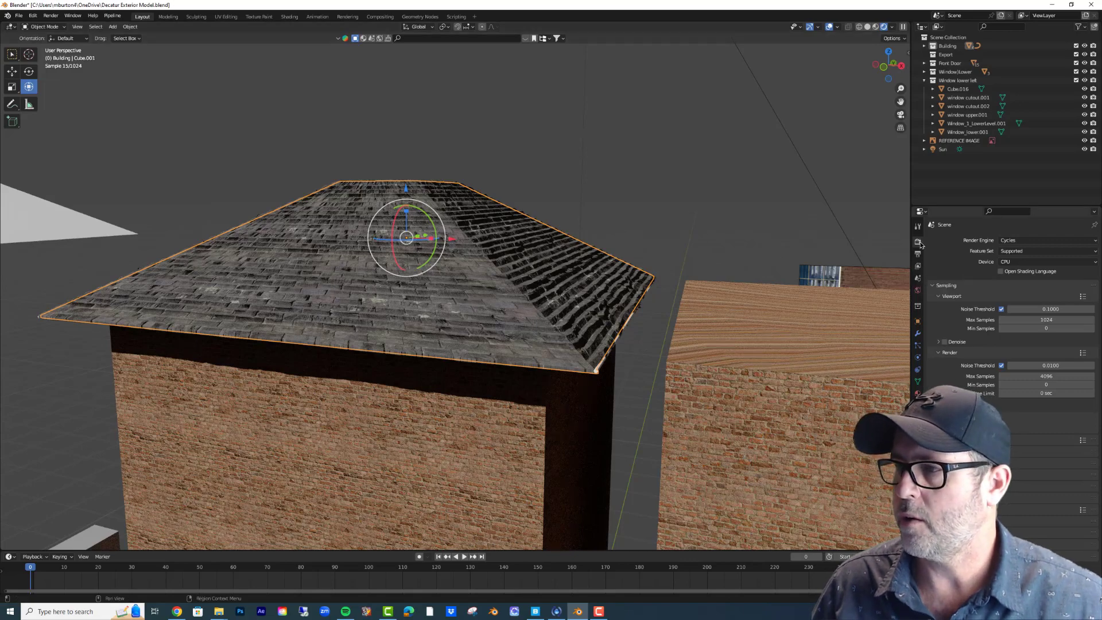
Check in the add-on preferences, filtered by "node", that Node Wrangler is enabled, and close the preferences.
{"action": "left_click", "coordinate": [38, 17]}
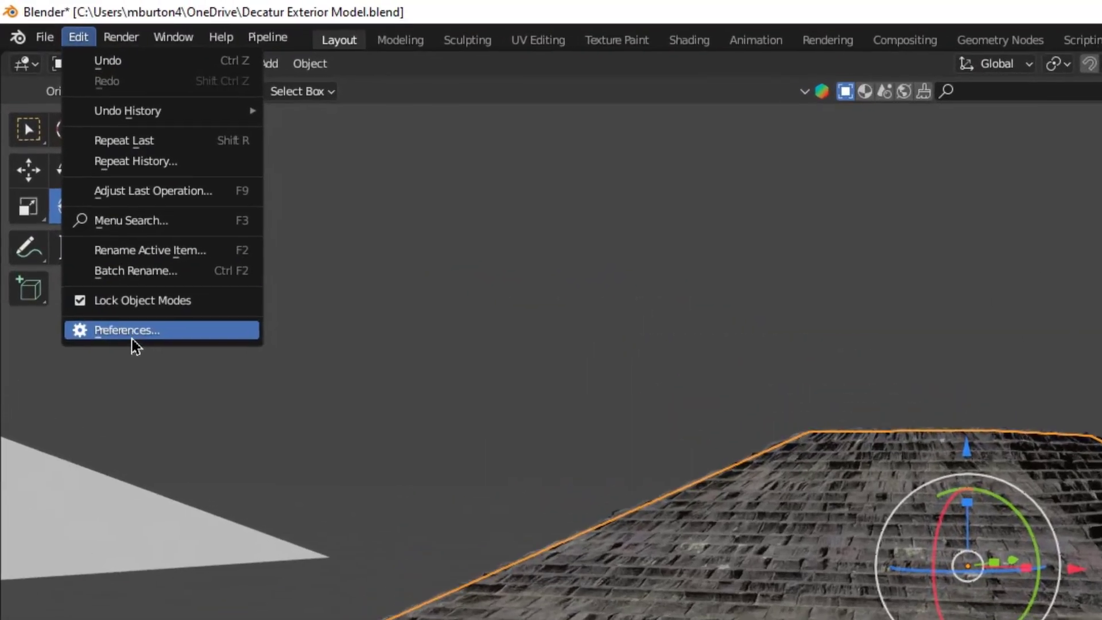
{"action": "left_click", "coordinate": [56, 139]}
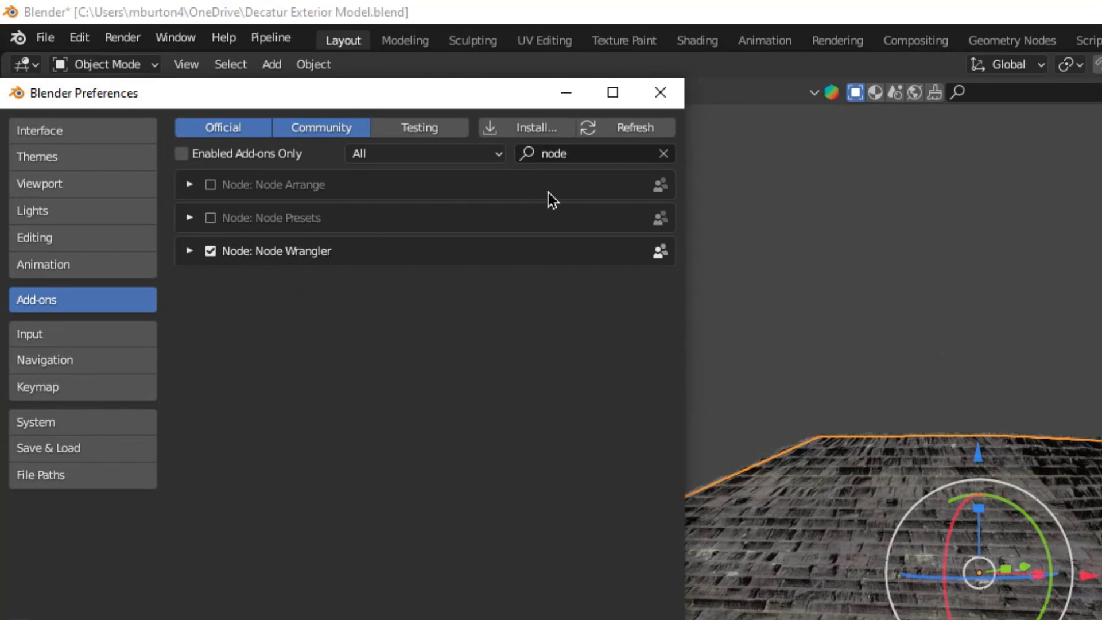
{"action": "left_click", "coordinate": [577, 154]}
{"action": "left_click", "coordinate": [660, 96]}
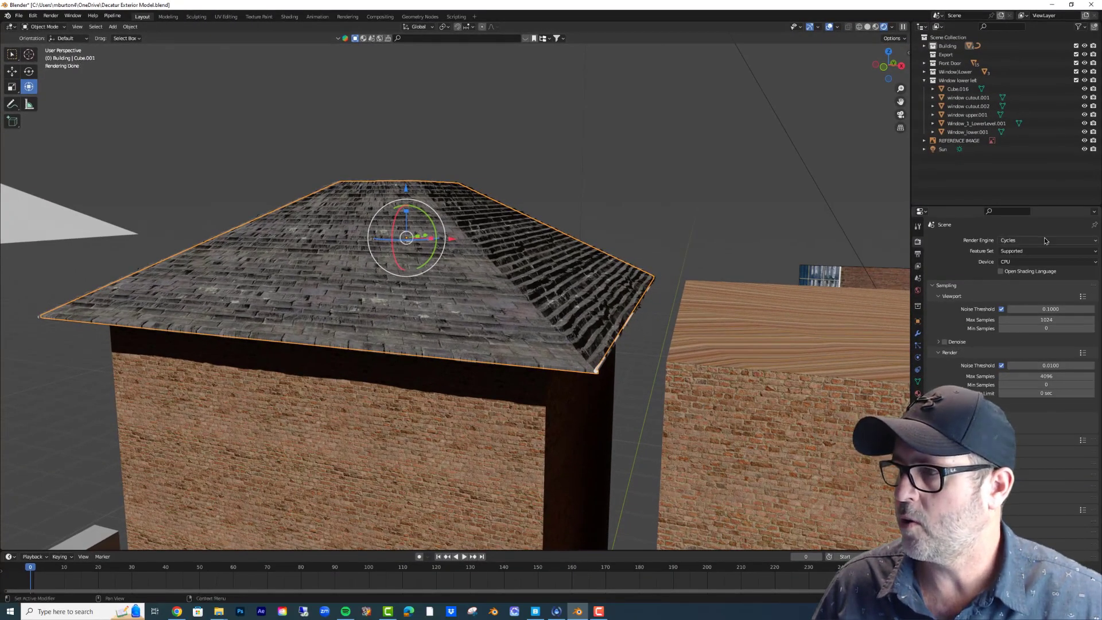
Preview the roof with the Eevee render engine and switch the engine back to Cycles.
{"action": "left_click", "coordinate": [1045, 240]}
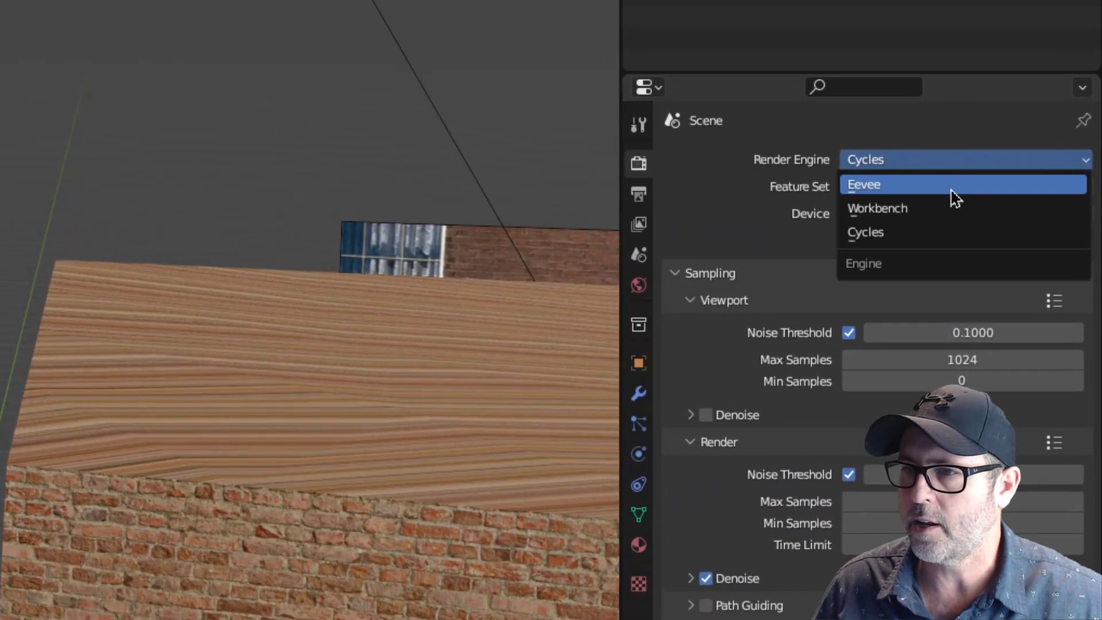
{"action": "left_click", "coordinate": [951, 190]}
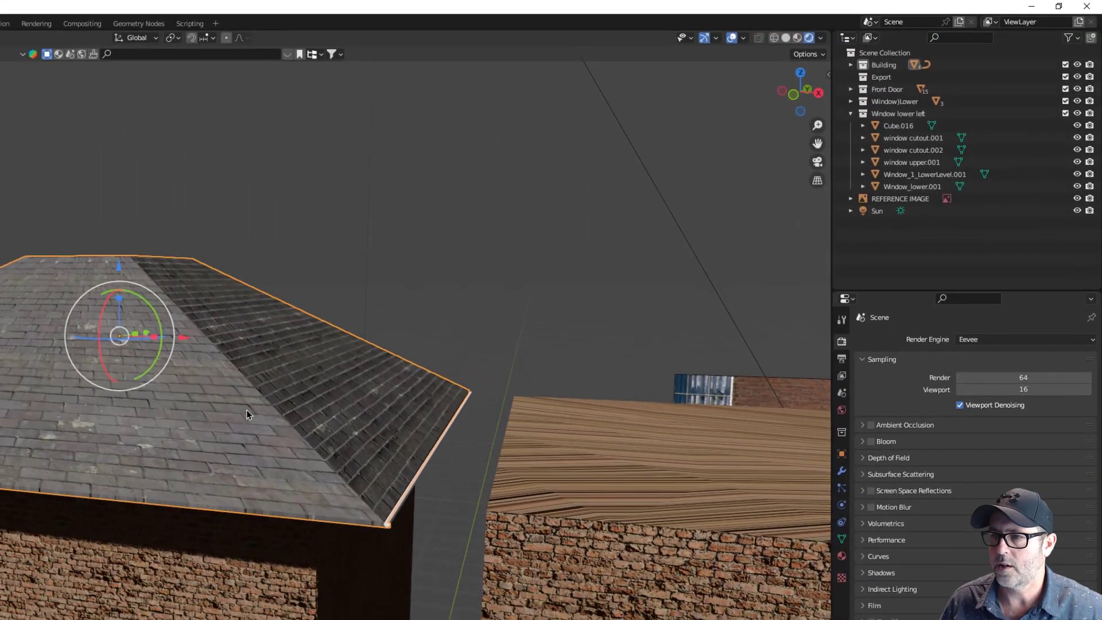
{"action": "middle_click_drag", "start_coordinate": [127, 409], "coordinate": [113, 431]}
{"action": "middle_click_drag", "start_coordinate": [236, 432], "coordinate": [236, 442]}
{"action": "left_click", "coordinate": [1024, 339]}
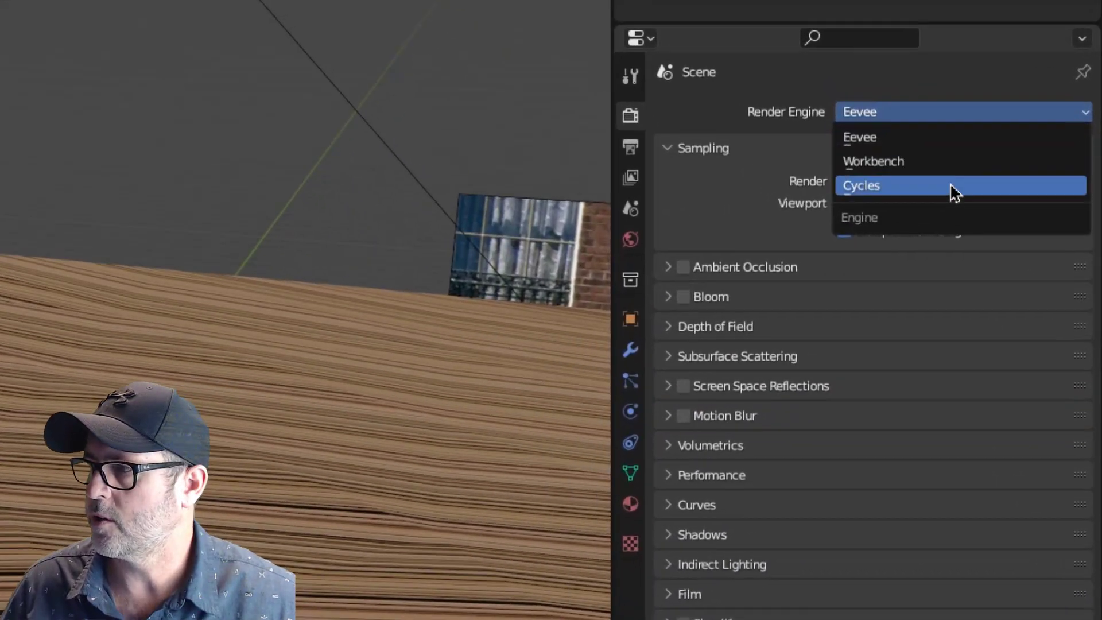
{"action": "left_click", "coordinate": [927, 194]}
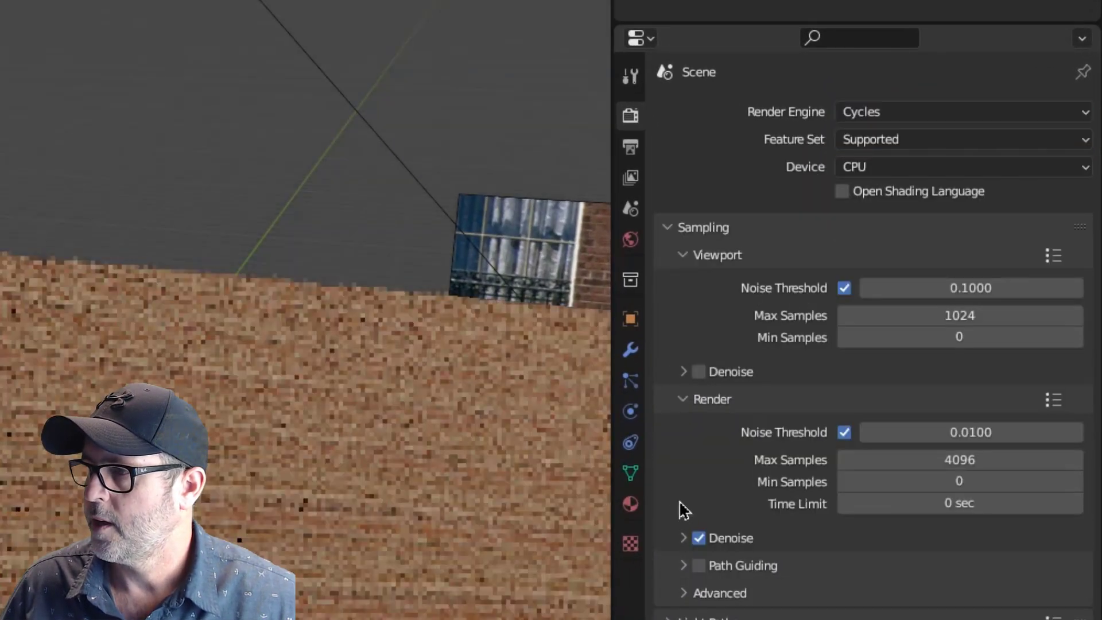
Set the surface displacement method of the Slate_Roof_tbjjcgor material to Bump Only.
{"action": "left_click", "coordinate": [630, 504]}
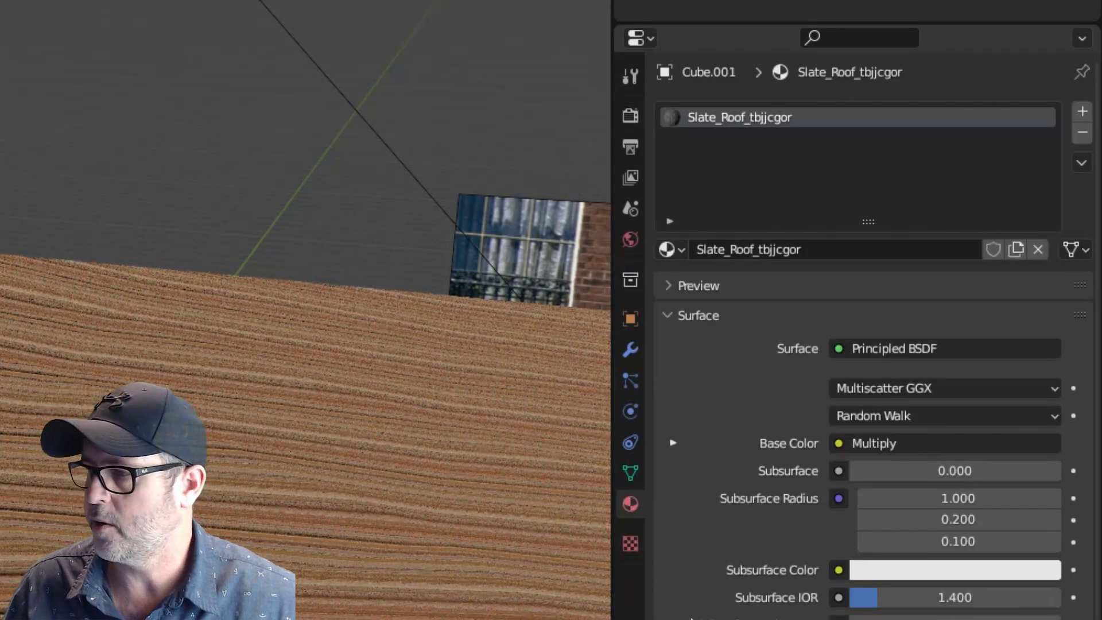
{"action": "left_click", "coordinate": [667, 315]}
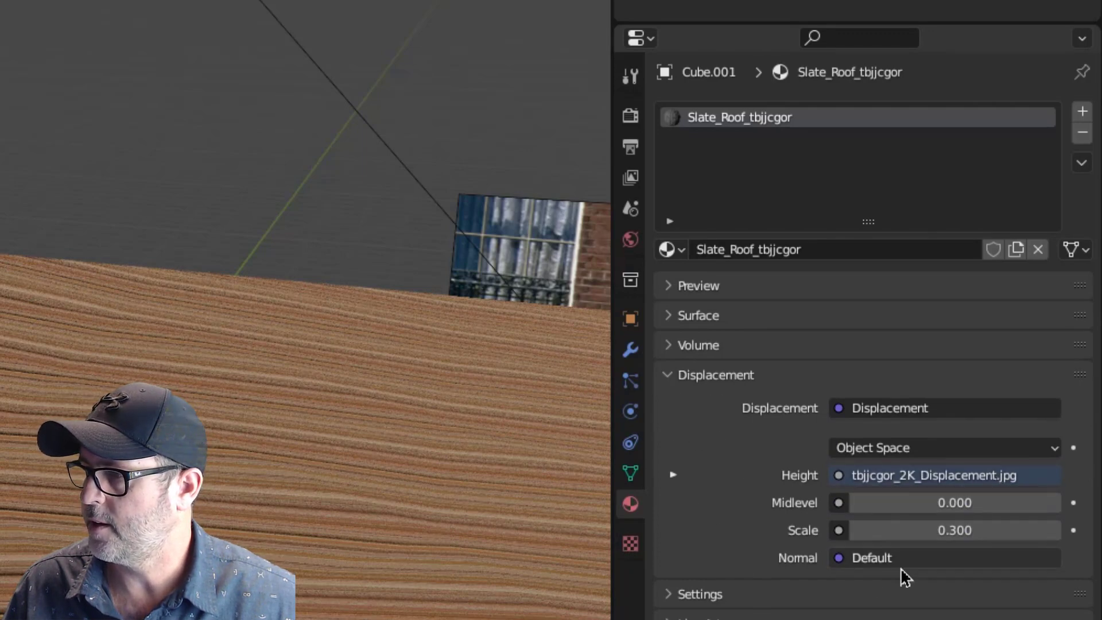
{"action": "left_click", "coordinate": [666, 595]}
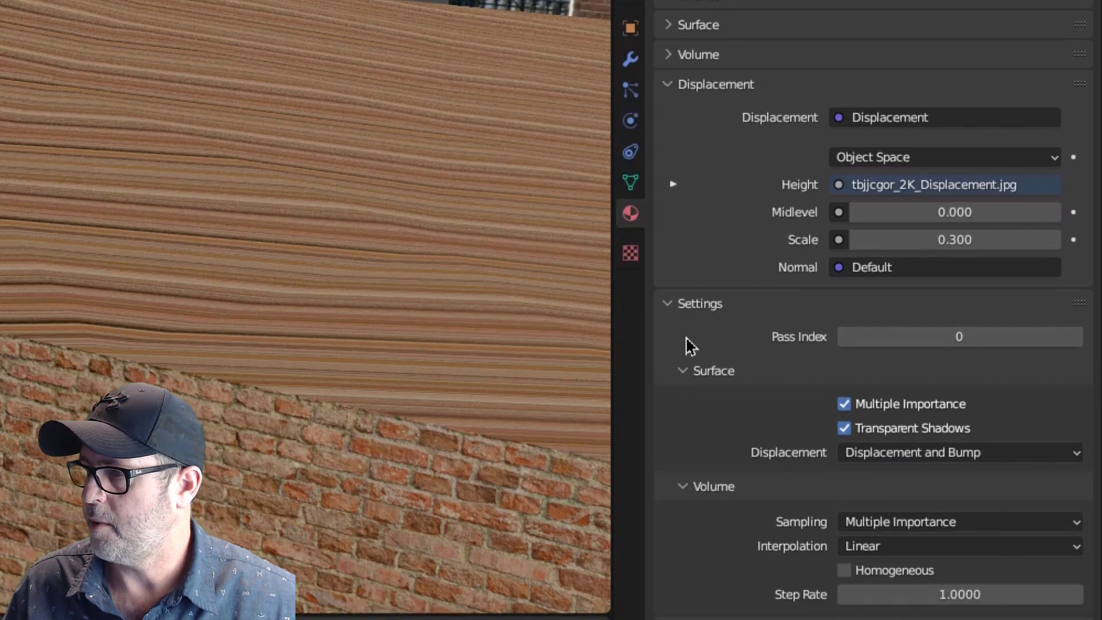
{"action": "left_click", "coordinate": [905, 456]}
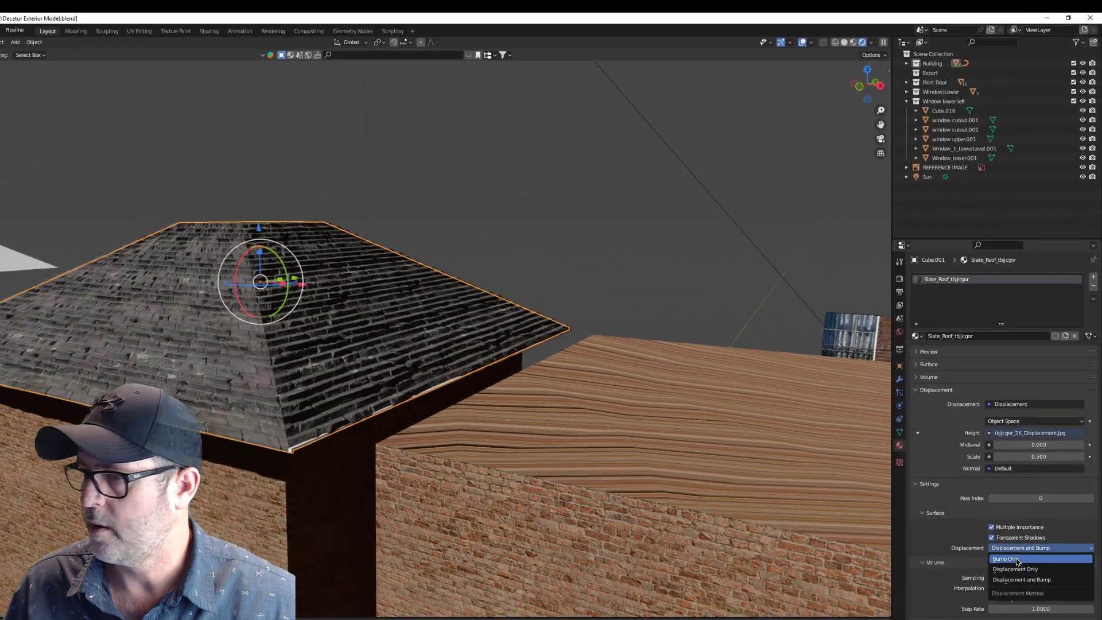
{"action": "left_click", "coordinate": [900, 476]}
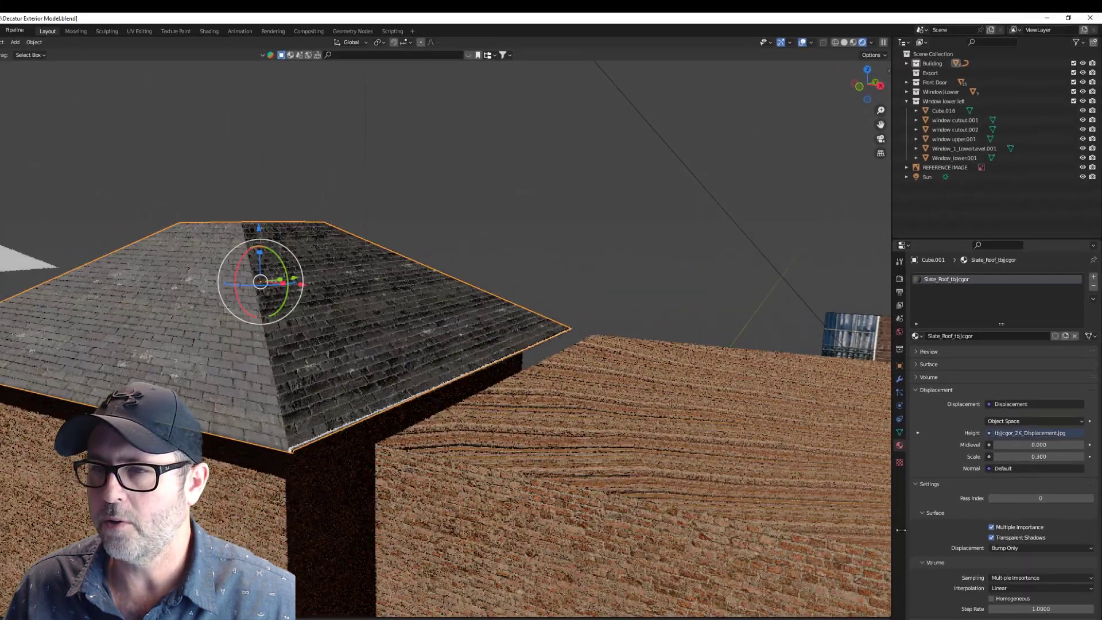
Set the roof material's displacement method to Displacement and Bump and inspect the shingles.
{"action": "left_click", "coordinate": [1013, 548]}
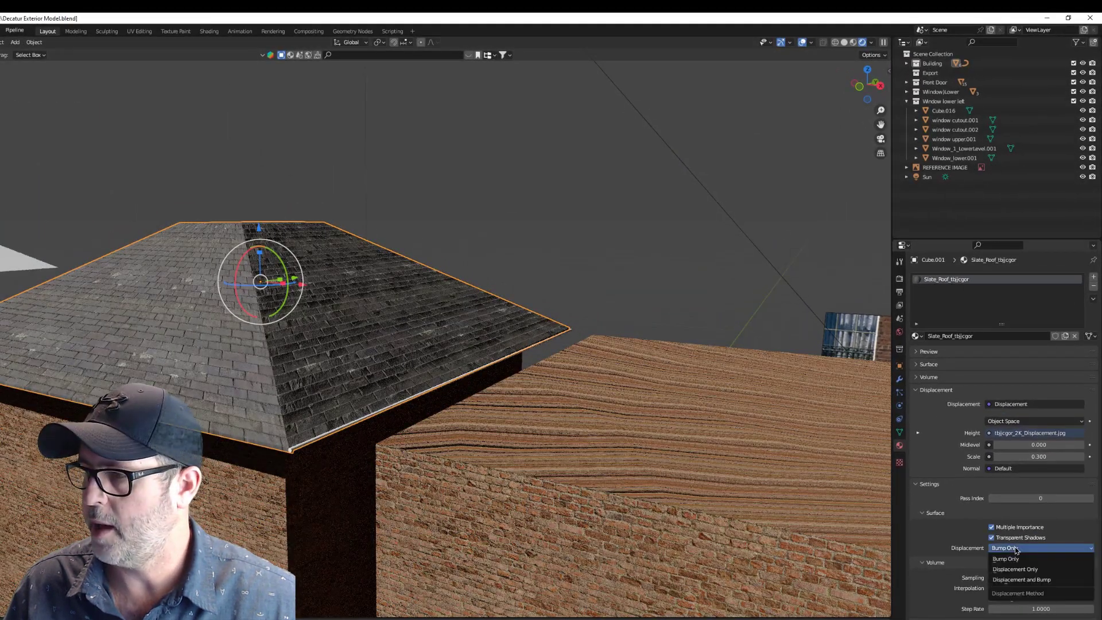
{"action": "left_click", "coordinate": [1021, 580]}
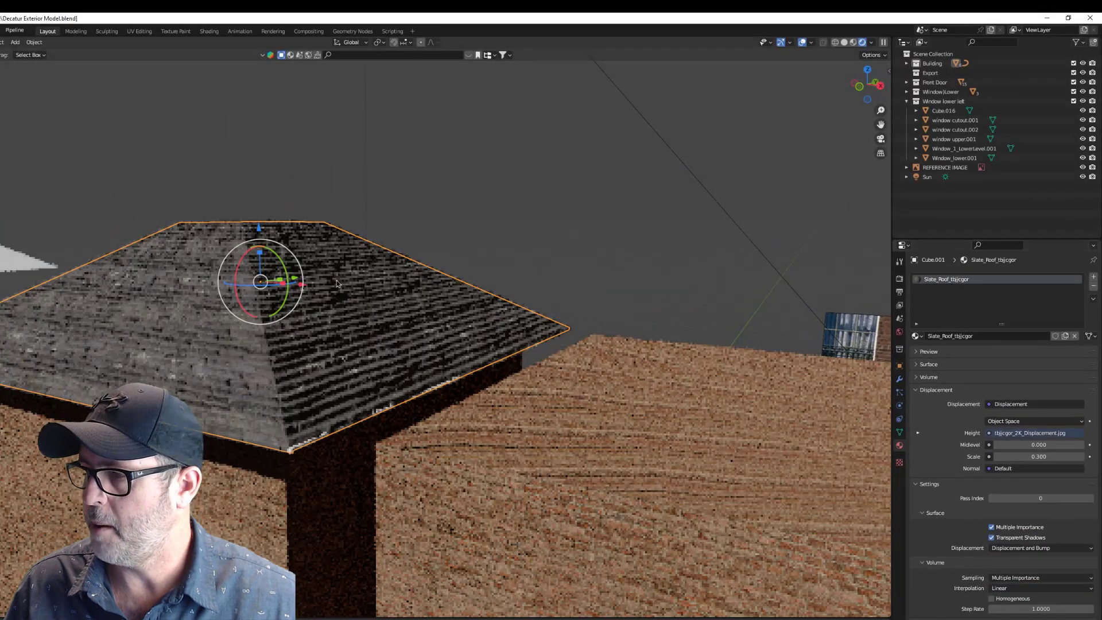
{"action": "middle_click_drag", "start_coordinate": [287, 344], "coordinate": [303, 345]}
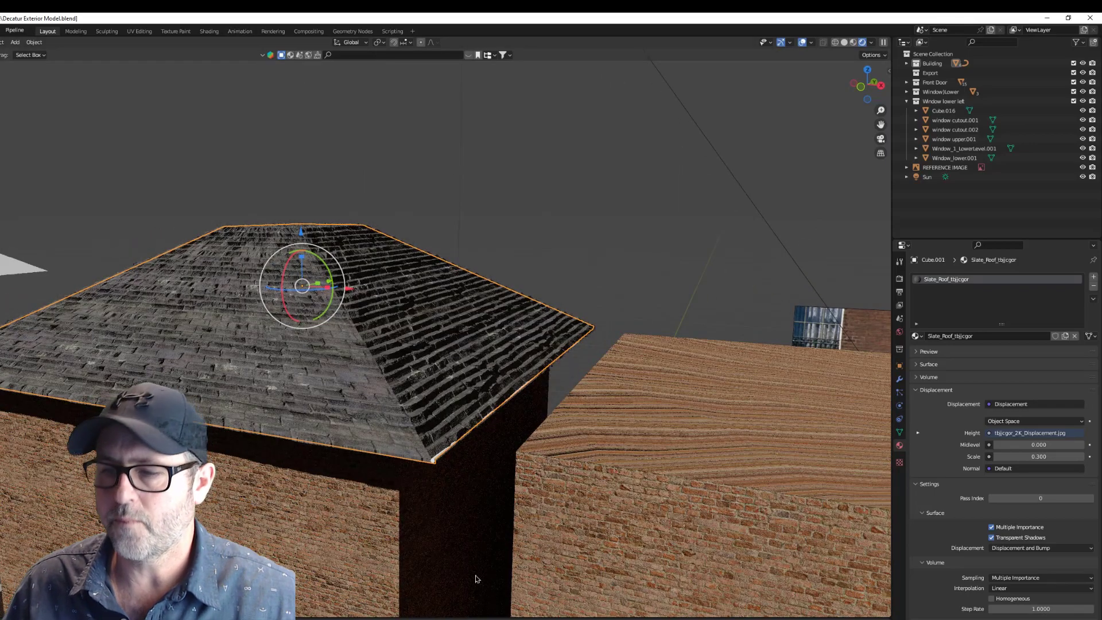
Switch to the Megascans asset library, open the Slate Roof asset's downloaded files folder, and minimize both windows.
{"action": "left_click", "coordinate": [487, 617]}
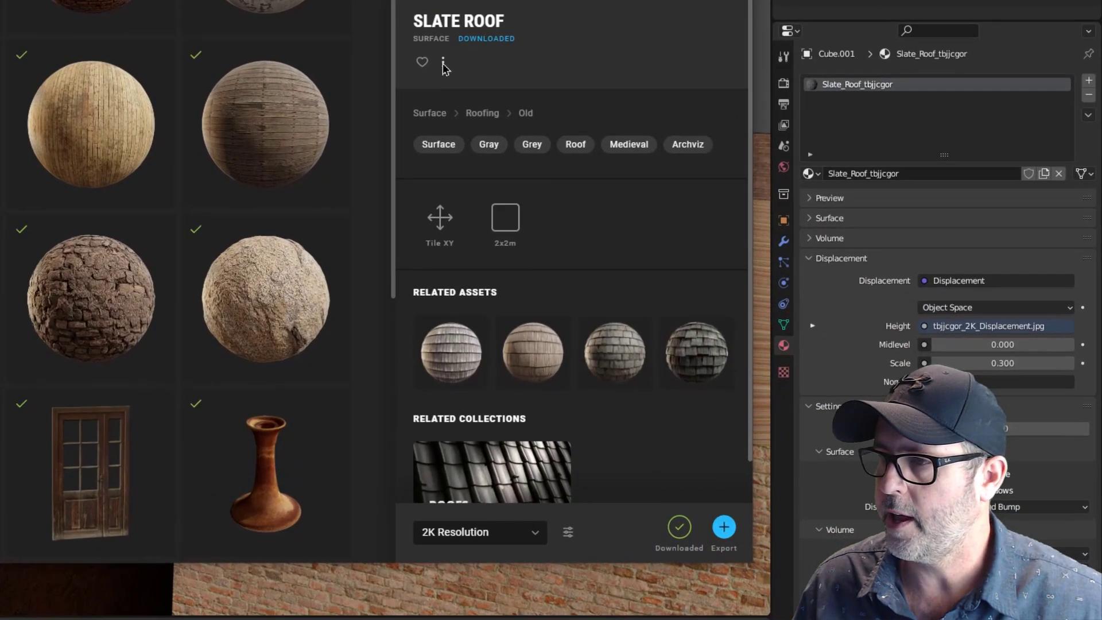
{"action": "left_click", "coordinate": [682, 264]}
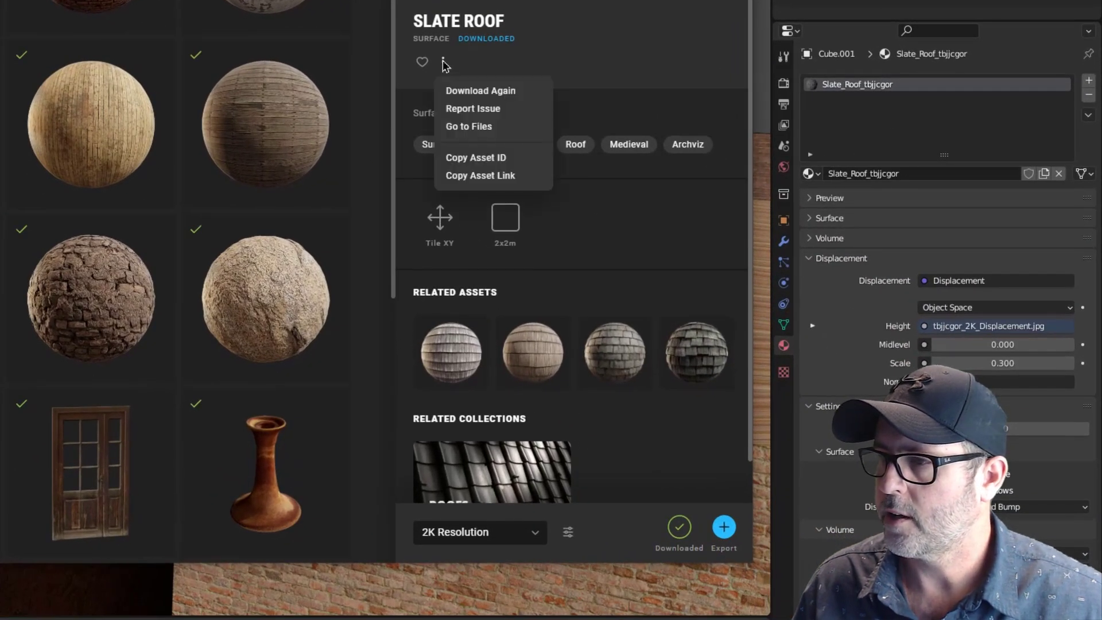
{"action": "left_click", "coordinate": [479, 127]}
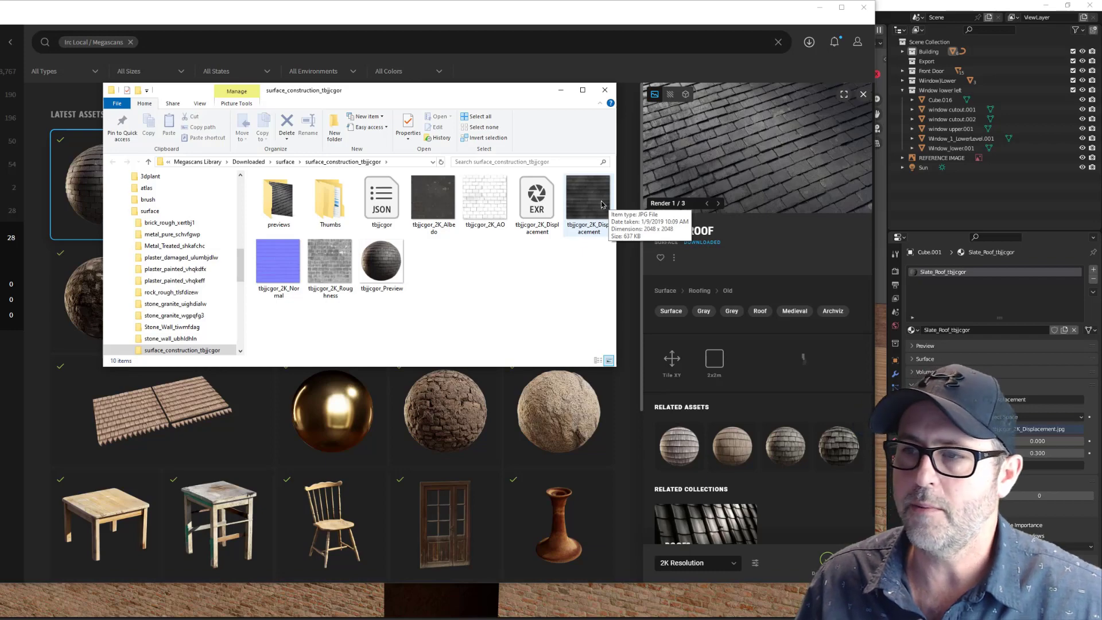
{"action": "left_click", "coordinate": [819, 8]}
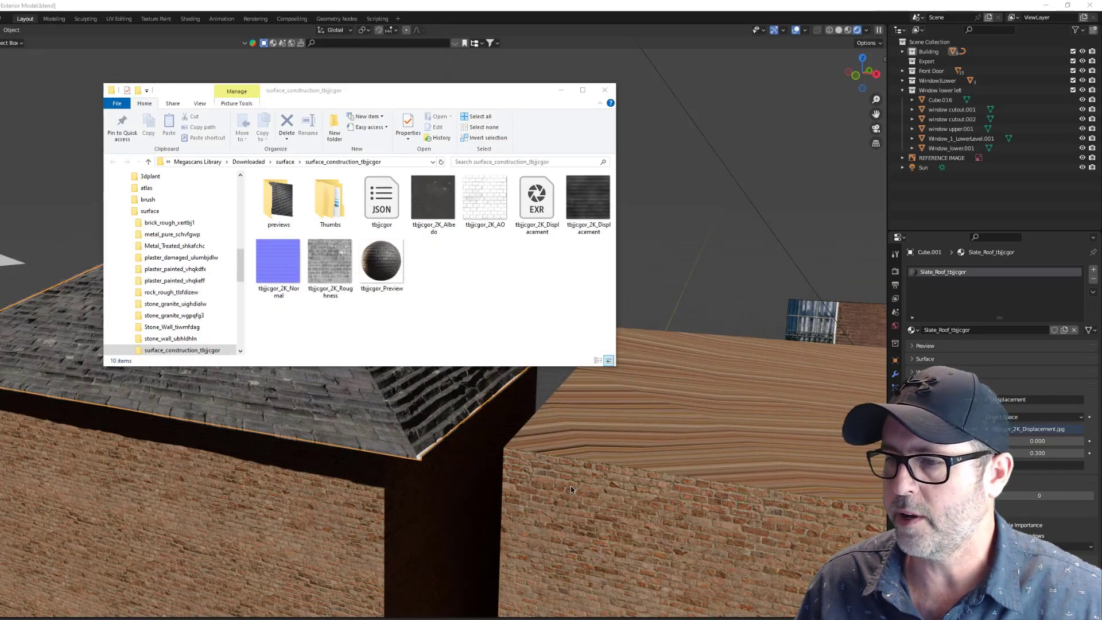
{"action": "left_click", "coordinate": [560, 90]}
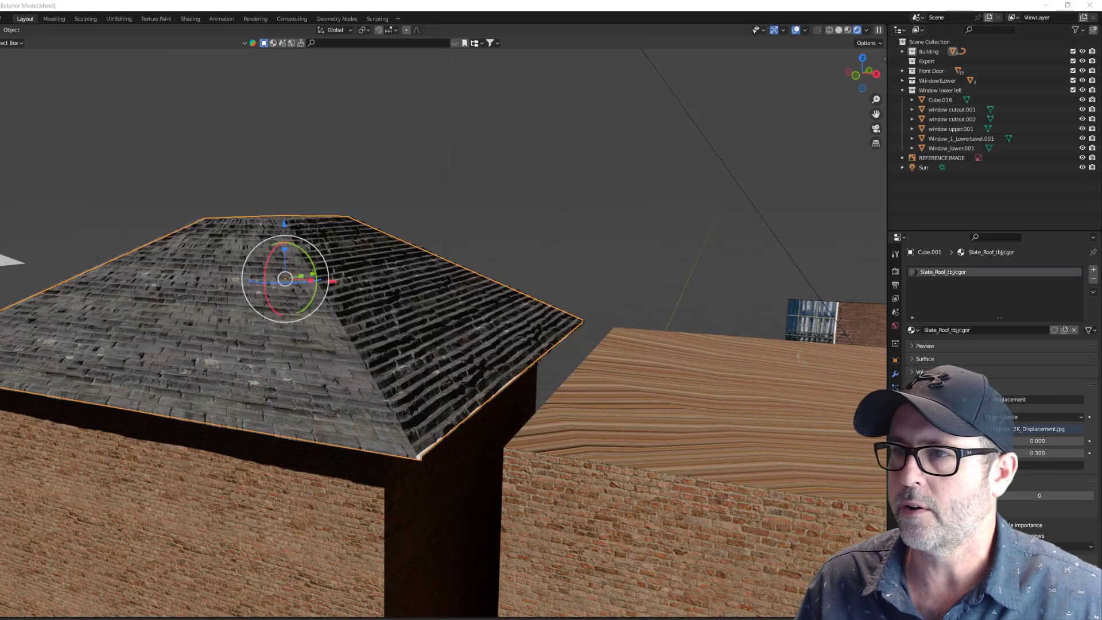
In the Shading workspace, delete the Displacement node and the tbjjcgor_2K_Displacement.jpg texture node from the roof material.
{"action": "left_click", "coordinate": [189, 19]}
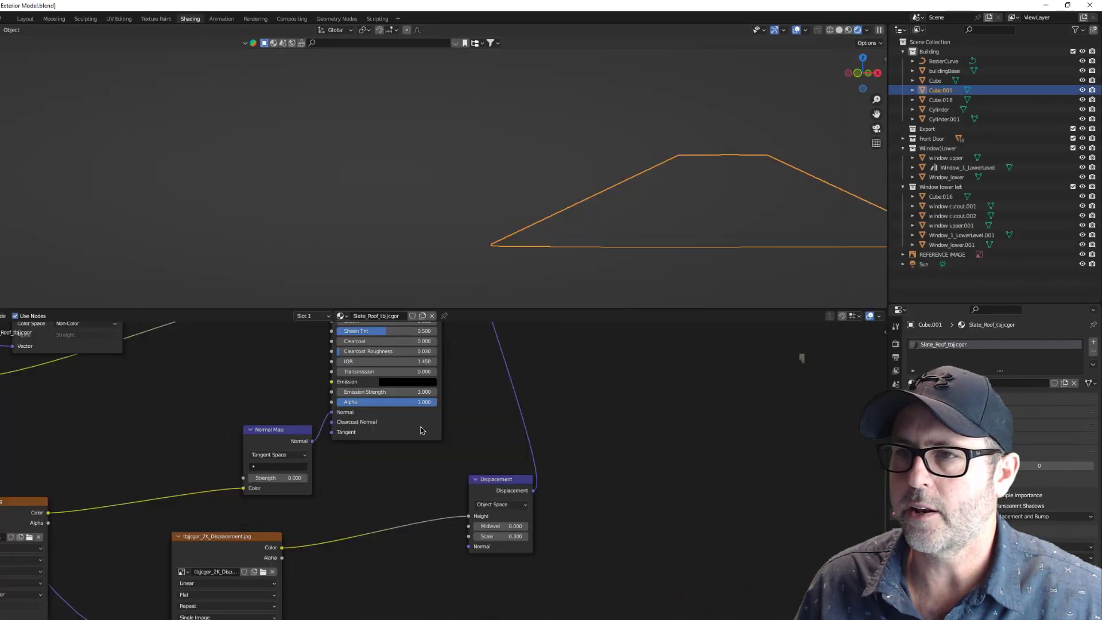
{"action": "scroll", "coordinate": [427, 439], "scroll_direction": "down", "scroll_amount": 2}
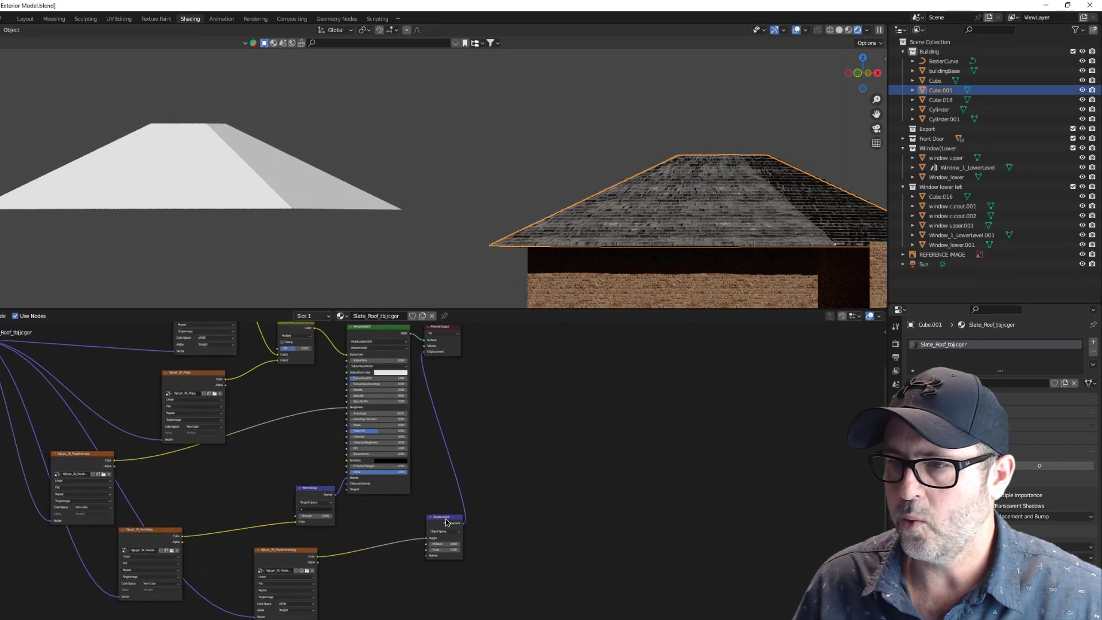
{"action": "left_click", "coordinate": [443, 518]}
{"action": "key", "text": "x"}
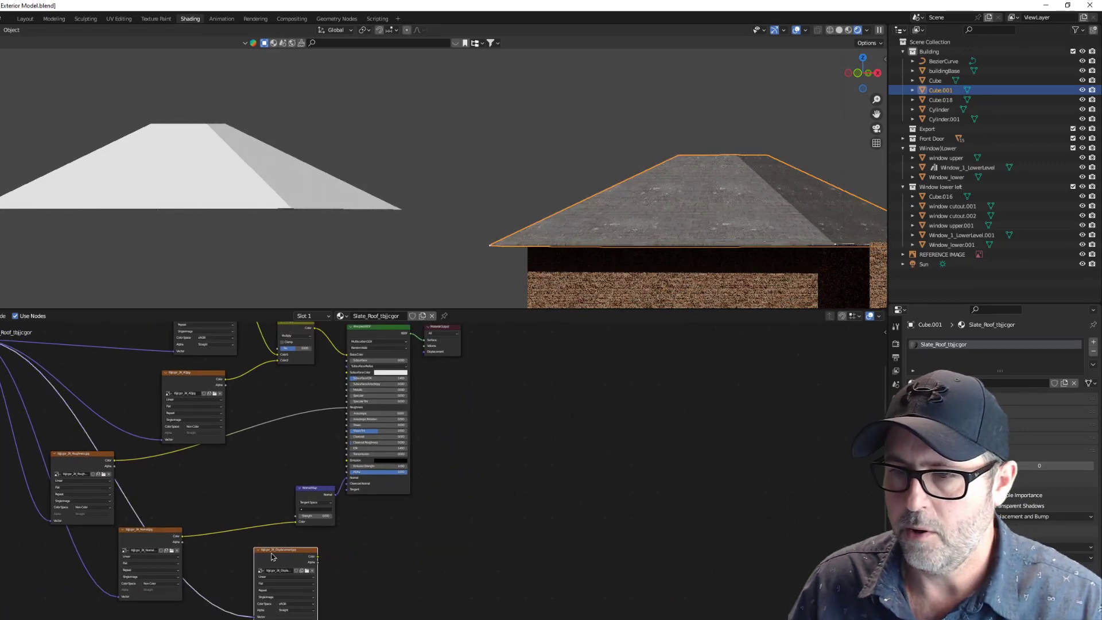
{"action": "left_click", "coordinate": [286, 550]}
{"action": "key", "text": "x"}
Move the Normal Map node closer to the normal texture and set its strength to 10.
{"action": "middle_click_drag", "start_coordinate": [413, 573], "coordinate": [437, 588]}
{"action": "middle_click_drag", "start_coordinate": [738, 196], "coordinate": [302, 180], "text": "shift"}
{"action": "scroll", "coordinate": [413, 212], "scroll_direction": "up", "scroll_amount": 3}
{"action": "scroll", "coordinate": [412, 213], "scroll_direction": "up", "scroll_amount": 3}
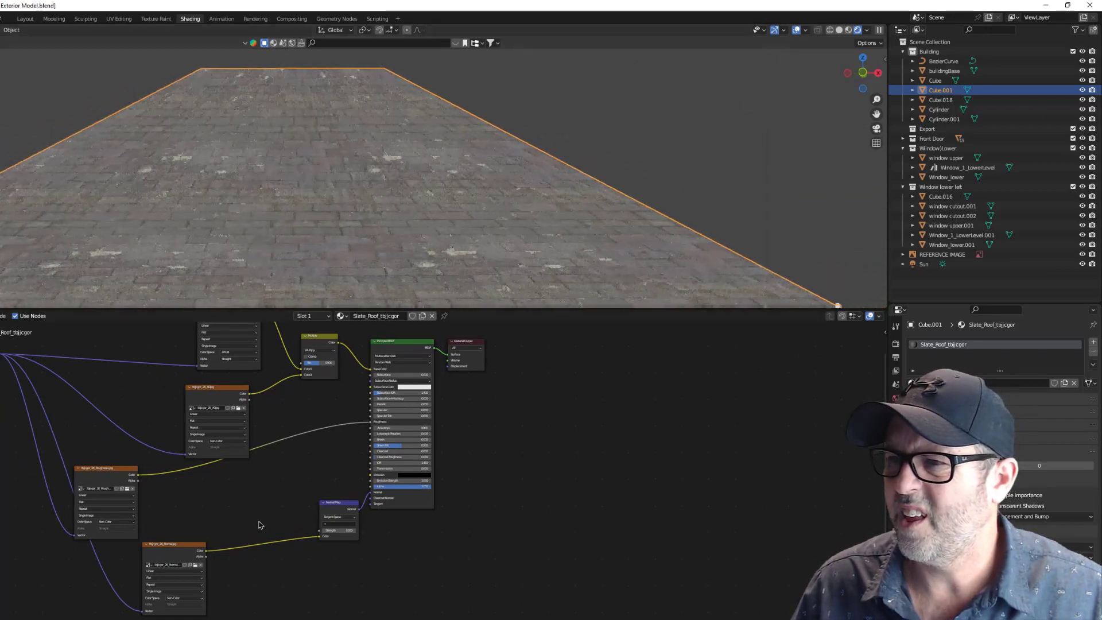
{"action": "left_click_drag", "start_coordinate": [341, 529], "coordinate": [310, 557]}
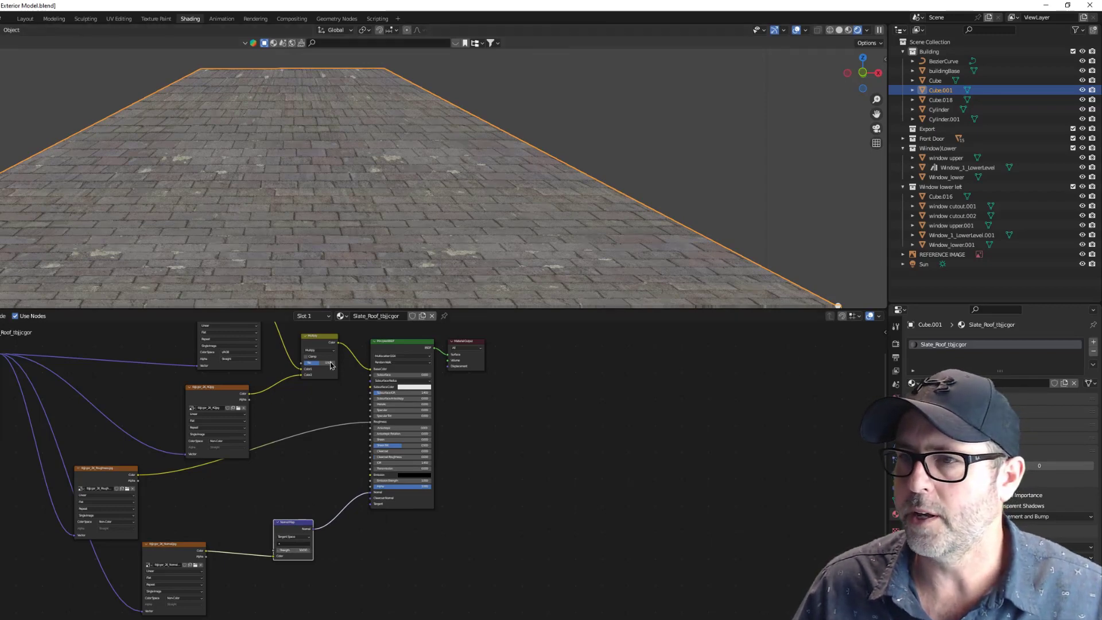
{"action": "key", "text": "Return"}
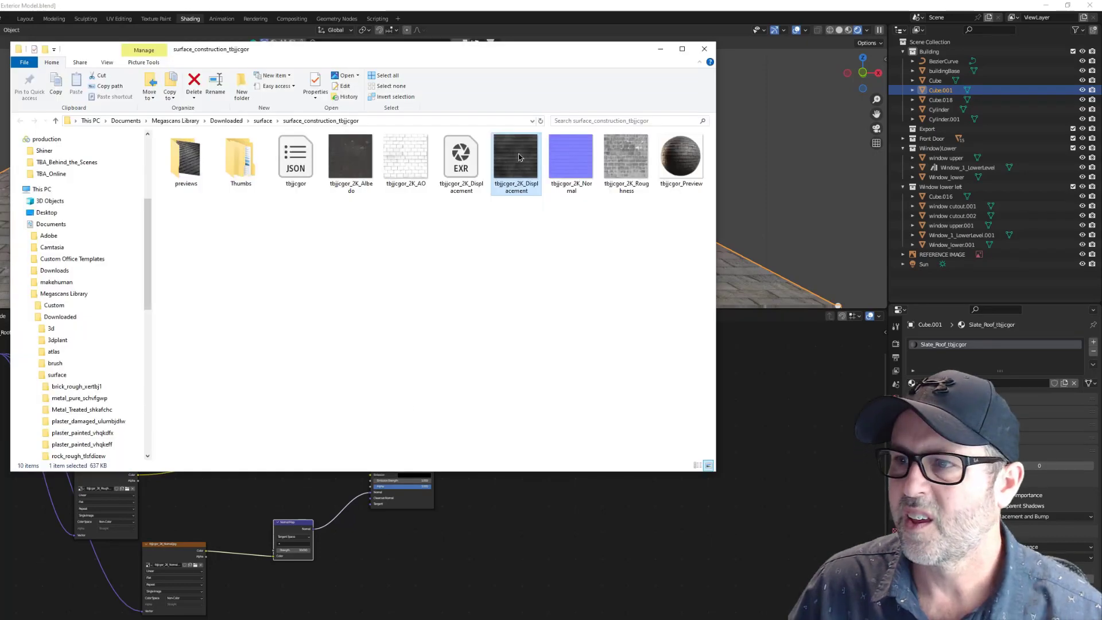
Add the tbjjcgor_2K_Displacement.jpg image from the asset folder as a texture node below the Principled BSDF.
{"action": "left_click_drag", "start_coordinate": [519, 159], "coordinate": [398, 538]}
{"action": "left_click", "coordinate": [396, 552]}
{"action": "scroll", "coordinate": [412, 563], "scroll_direction": "up", "scroll_amount": 3}
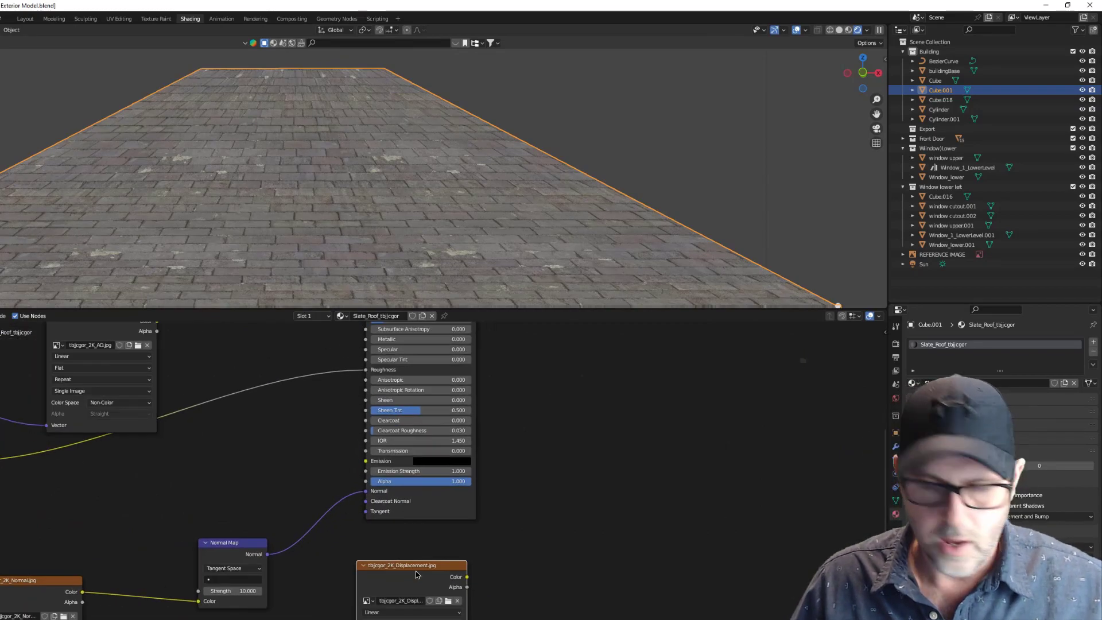
{"action": "middle_click_drag", "start_coordinate": [416, 575], "coordinate": [360, 453]}
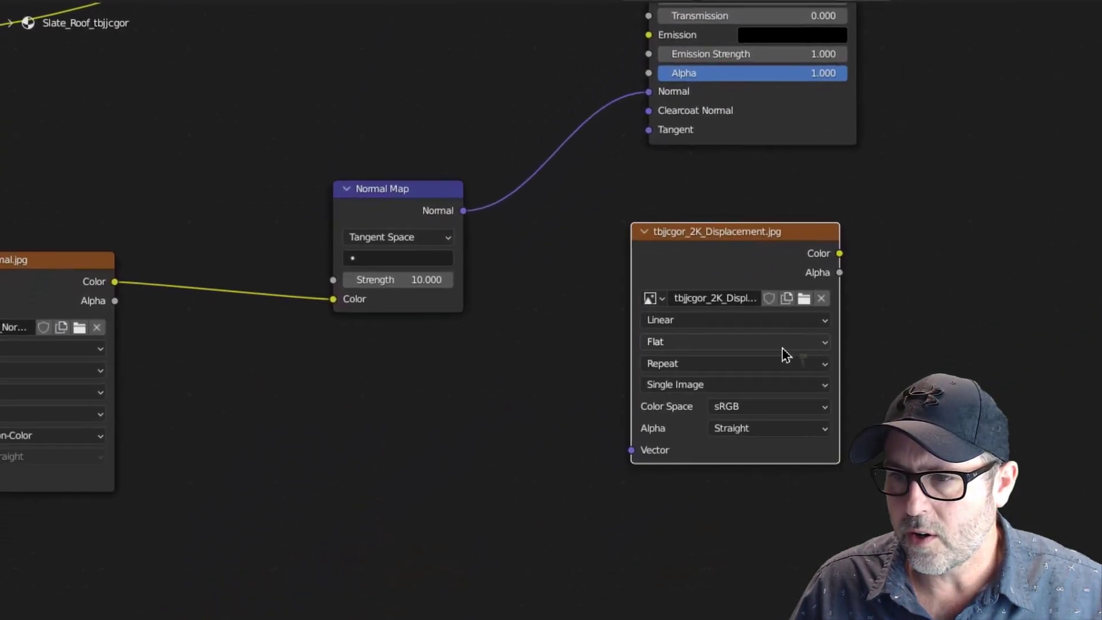
Add a Displacement node to the right of the Principled BSDF, above the displacement texture node.
{"action": "scroll", "coordinate": [784, 350], "scroll_direction": "down", "scroll_amount": 4}
{"action": "middle_click_drag", "start_coordinate": [787, 355], "coordinate": [431, 529]}
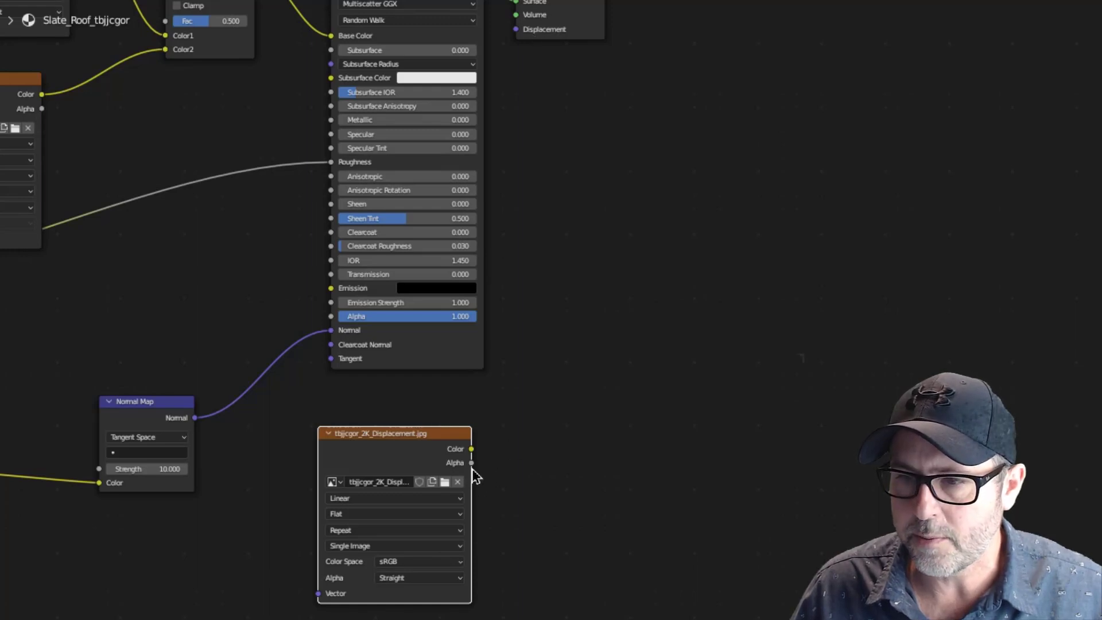
{"action": "scroll", "coordinate": [695, 439], "scroll_direction": "up", "scroll_amount": 2, "text": "shift"}
{"action": "key", "text": "shift+a"}
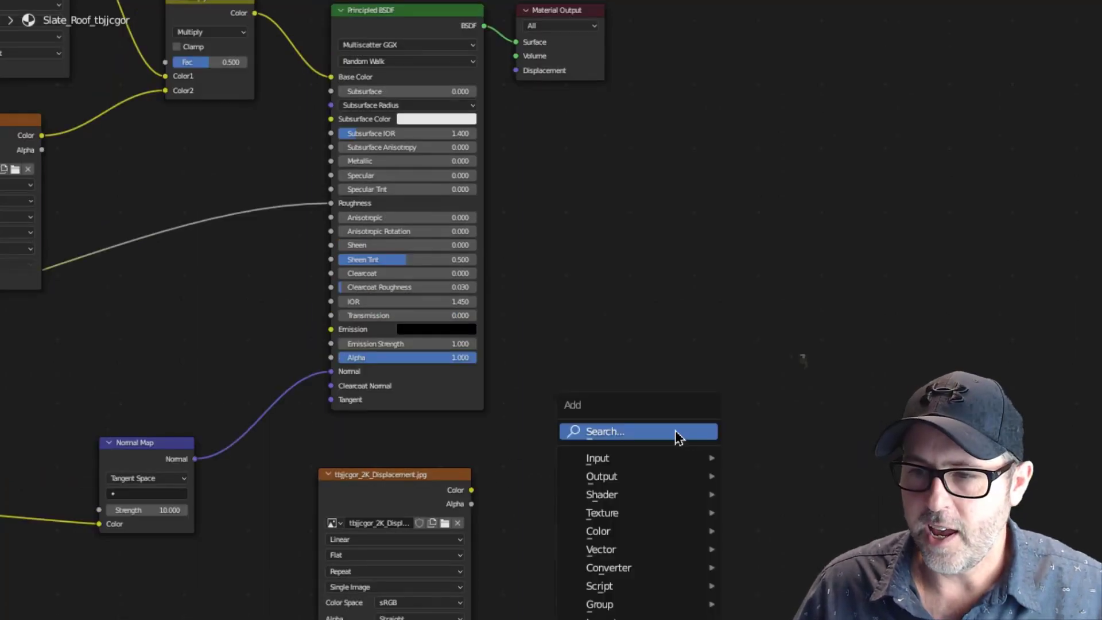
{"action": "left_click", "coordinate": [676, 432]}
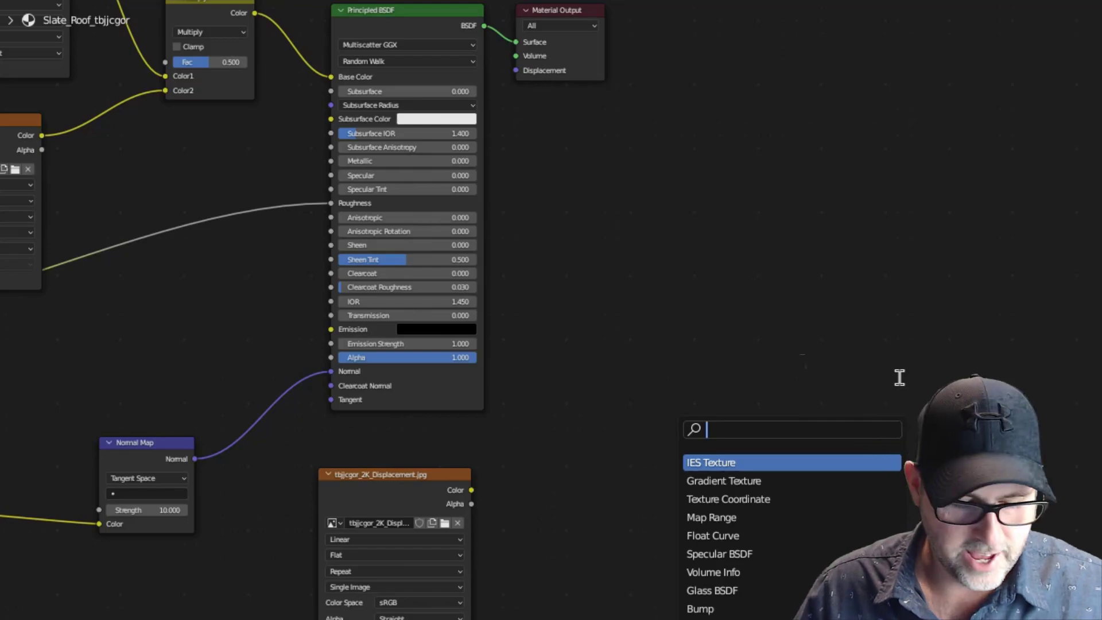
{"action": "type", "text": "DISPLA"}
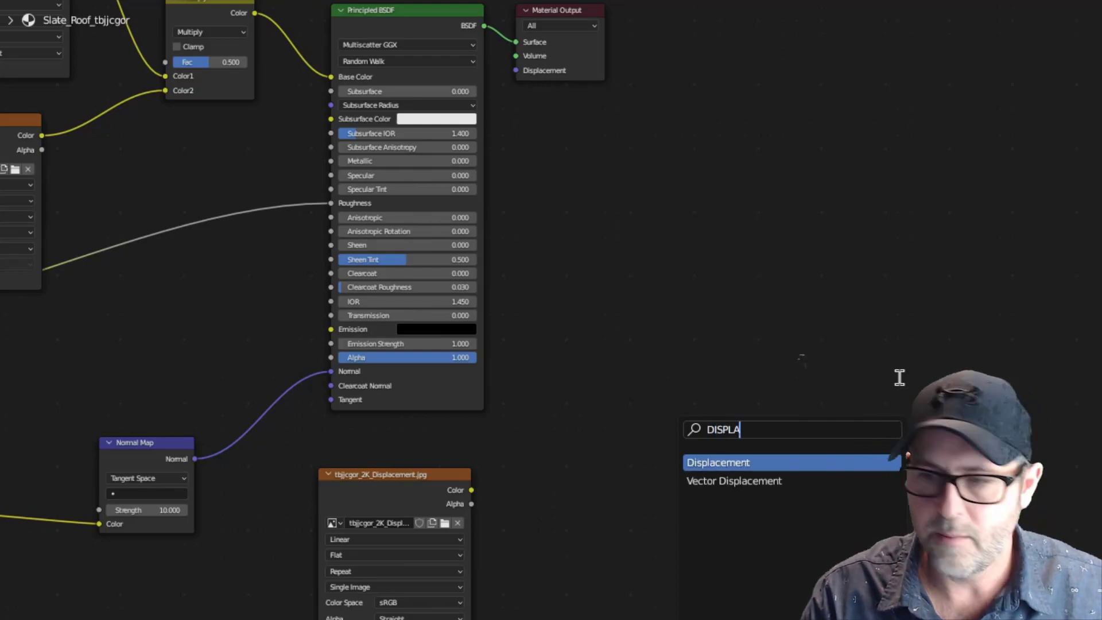
{"action": "left_click", "coordinate": [737, 462]}
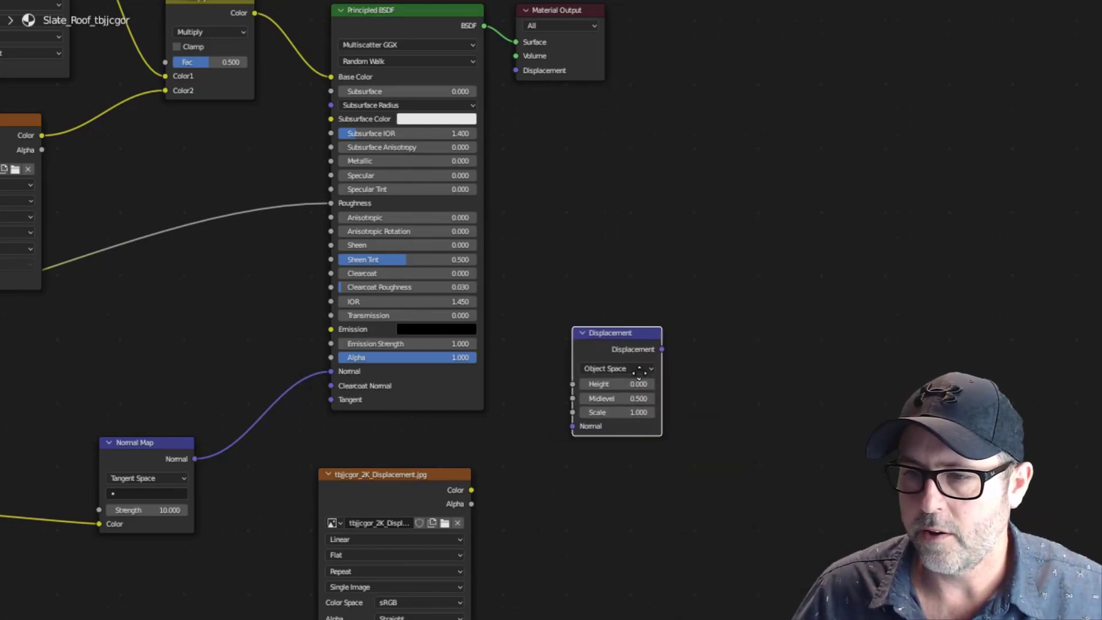
{"action": "left_click", "coordinate": [655, 376]}
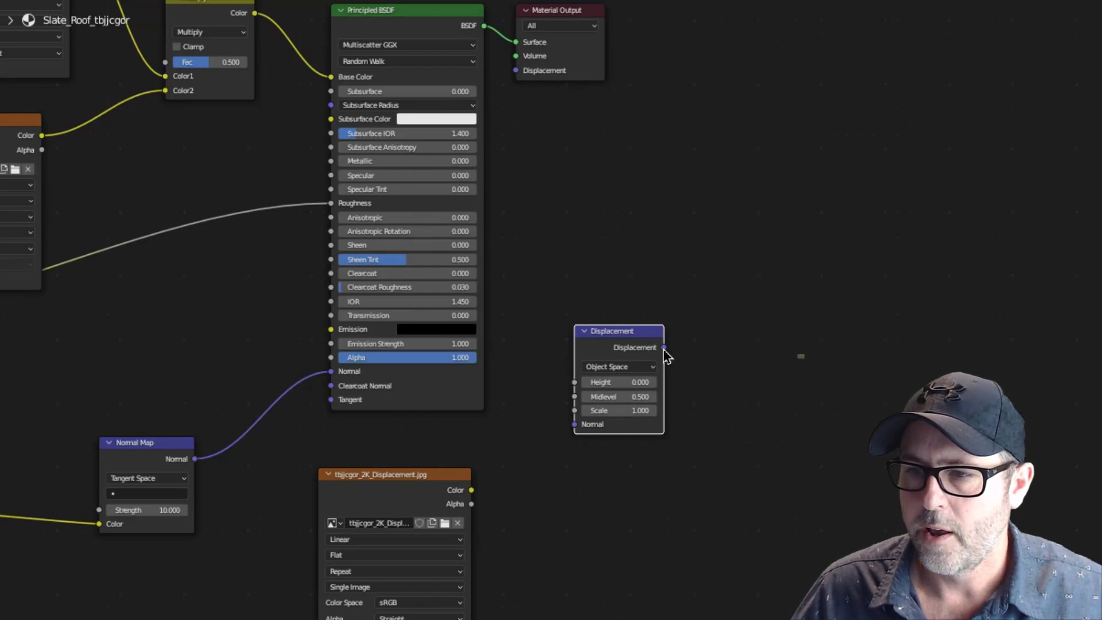
Connect the Displacement node to the Material Output's Displacement input, and the displacement texture's Color to the node's Height.
{"action": "scroll", "coordinate": [659, 353], "scroll_direction": "down", "scroll_amount": 3}
{"action": "scroll", "coordinate": [659, 353], "scroll_direction": "up", "scroll_amount": 3}
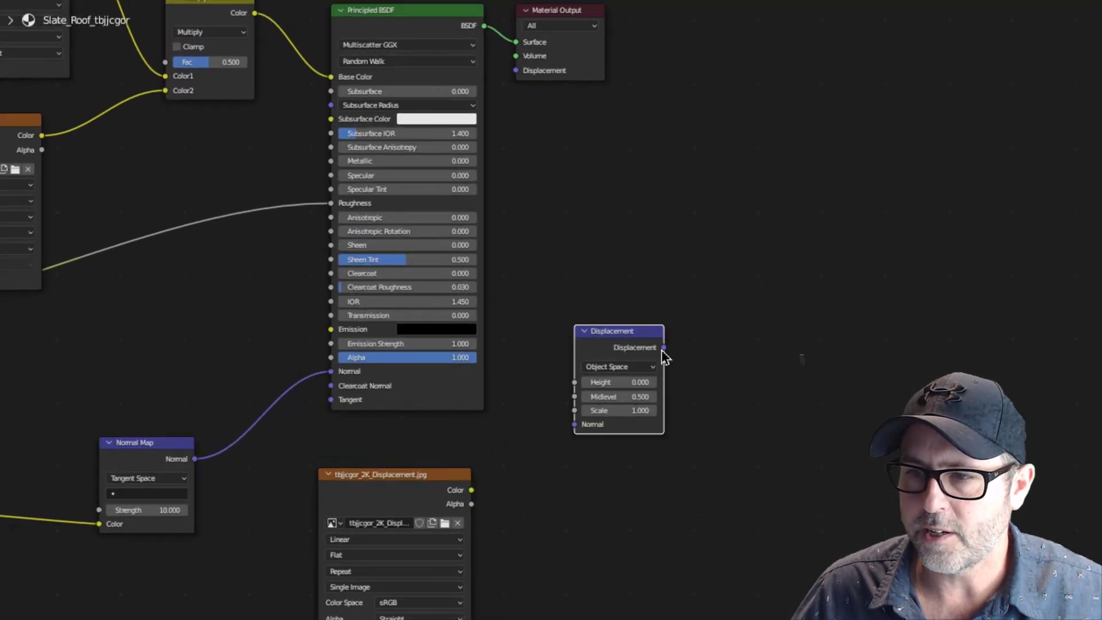
{"action": "left_click_drag", "start_coordinate": [664, 347], "coordinate": [514, 76]}
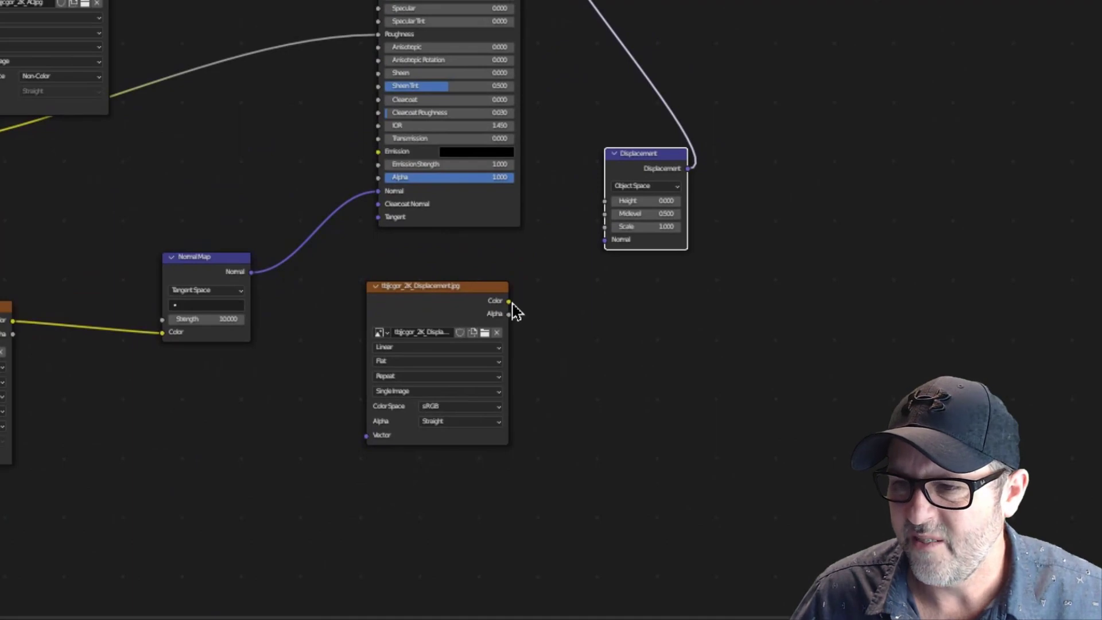
{"action": "left_click_drag", "start_coordinate": [509, 301], "coordinate": [612, 210]}
{"action": "scroll", "coordinate": [599, 261], "scroll_direction": "up", "scroll_amount": 5}
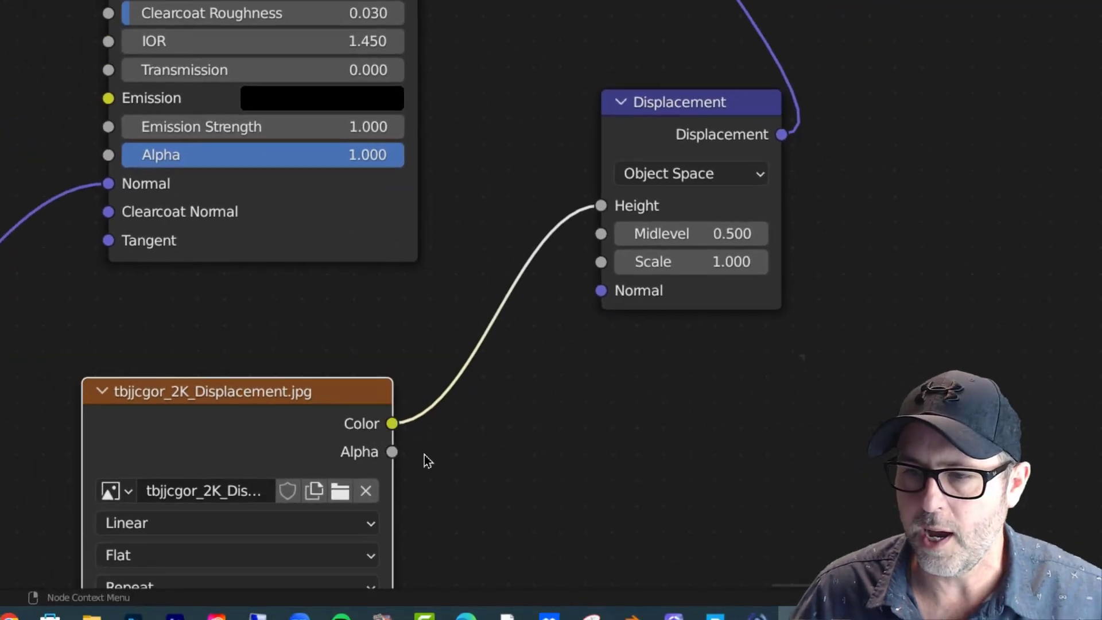
Set the Displacement node's midlevel to 0 and its scale to 0.9.
{"action": "scroll", "coordinate": [435, 441], "scroll_direction": "down", "scroll_amount": 3}
{"action": "left_click", "coordinate": [672, 254]}
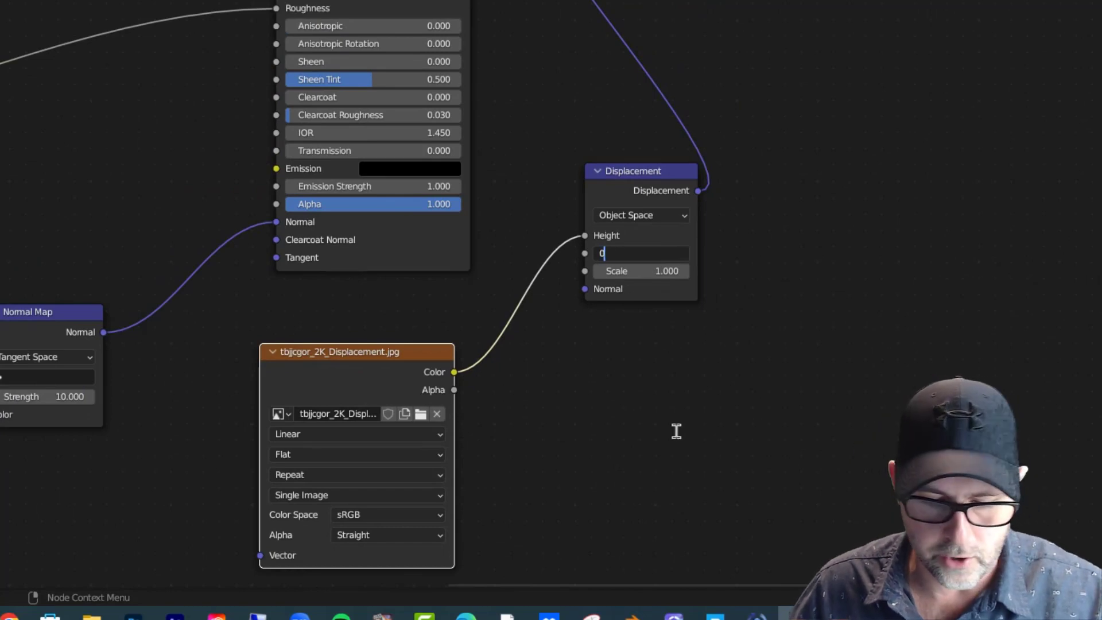
{"action": "type", "text": "0"}
{"action": "key", "text": "Return"}
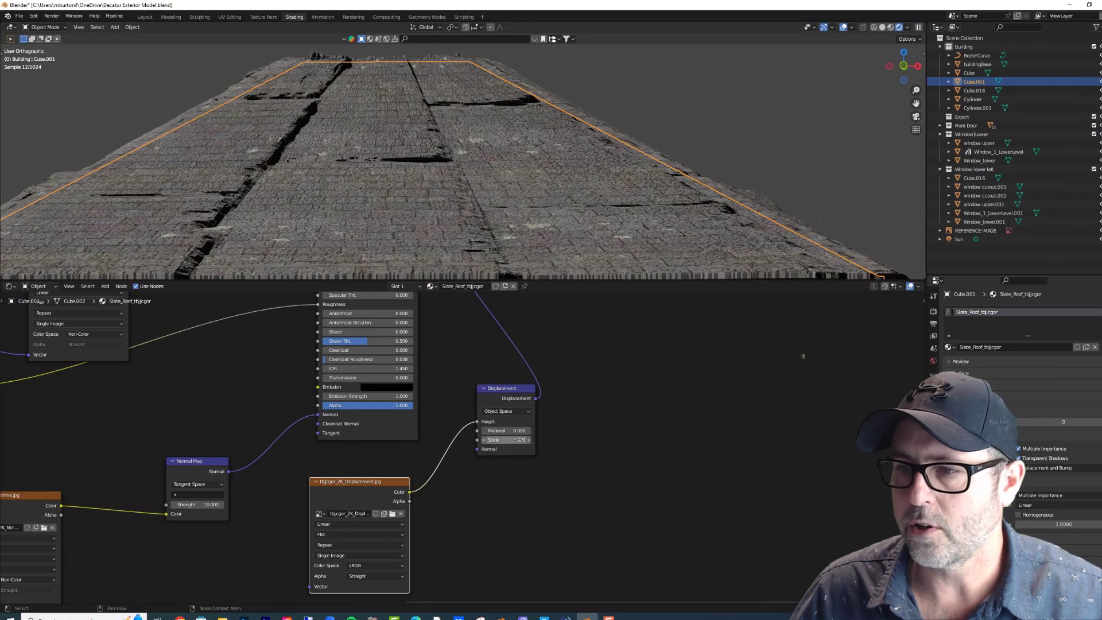
{"action": "left_click_drag", "start_coordinate": [516, 440], "coordinate": [579, 440]}
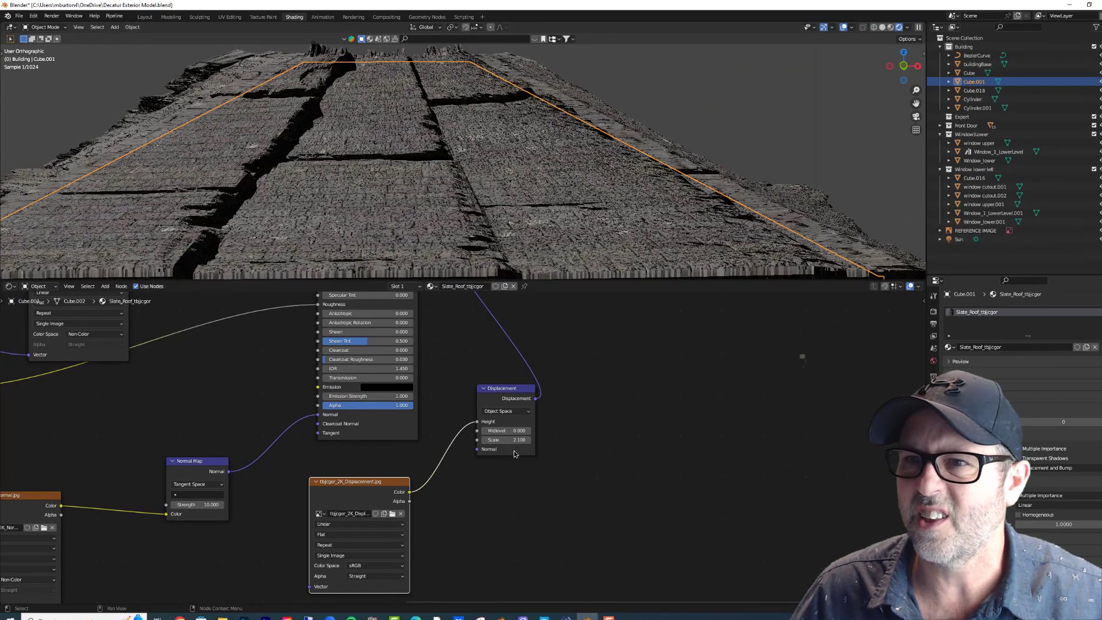
{"action": "left_click_drag", "start_coordinate": [521, 440], "coordinate": [487, 440]}
Shift the displacement texture node slightly down and link the Mapping node's Vector output to its Vector input.
{"action": "scroll", "coordinate": [524, 447], "scroll_direction": "down", "scroll_amount": 5}
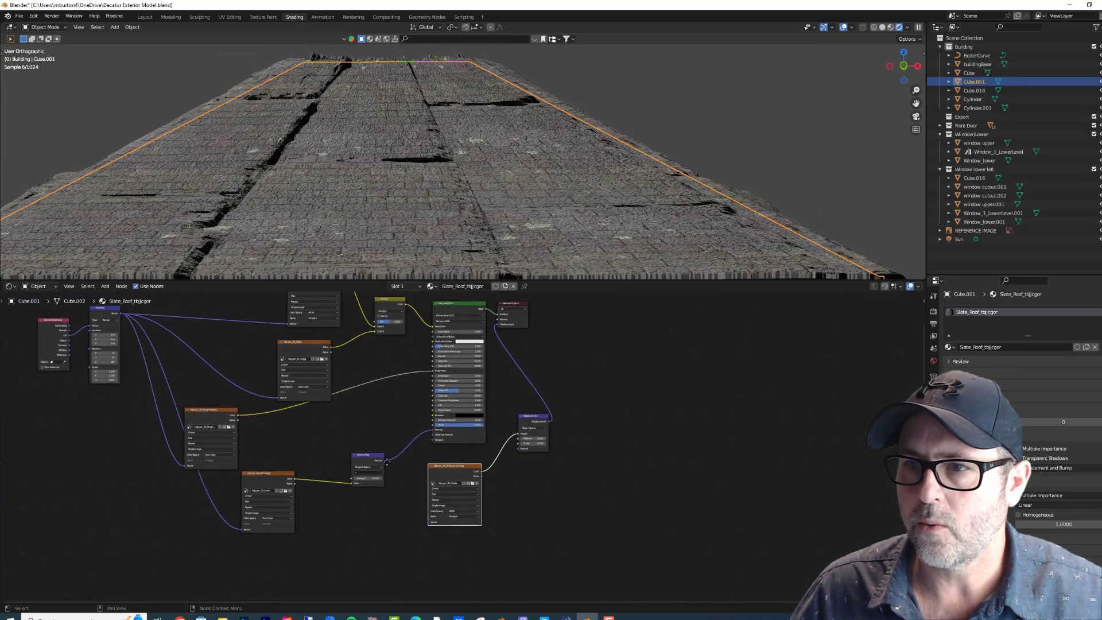
{"action": "middle_click_drag", "start_coordinate": [403, 468], "coordinate": [581, 507]}
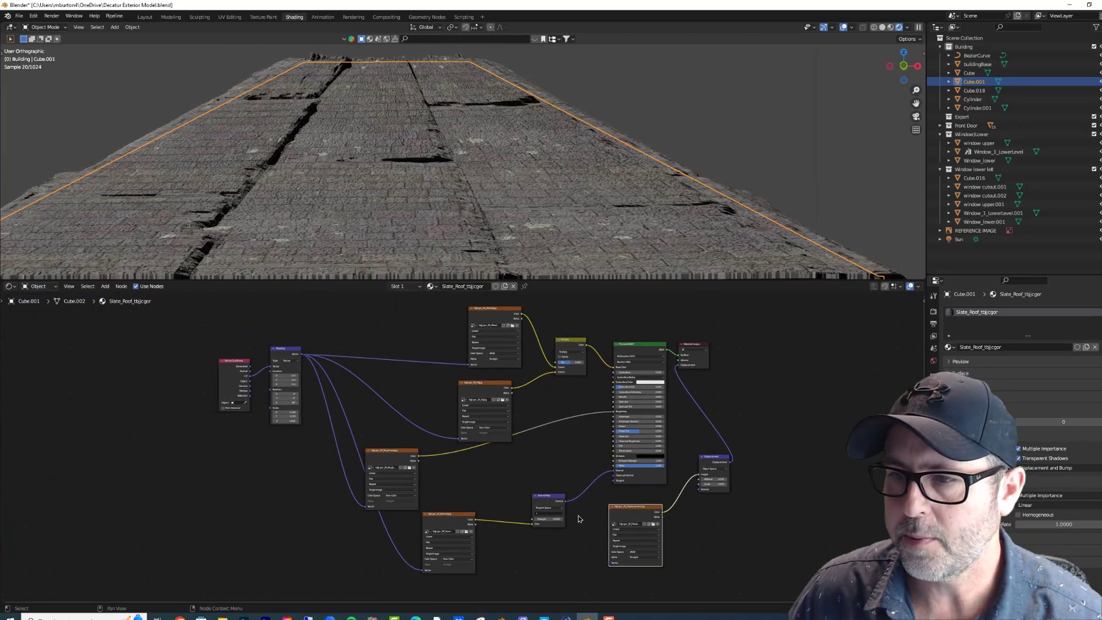
{"action": "left_click_drag", "start_coordinate": [641, 511], "coordinate": [618, 529]}
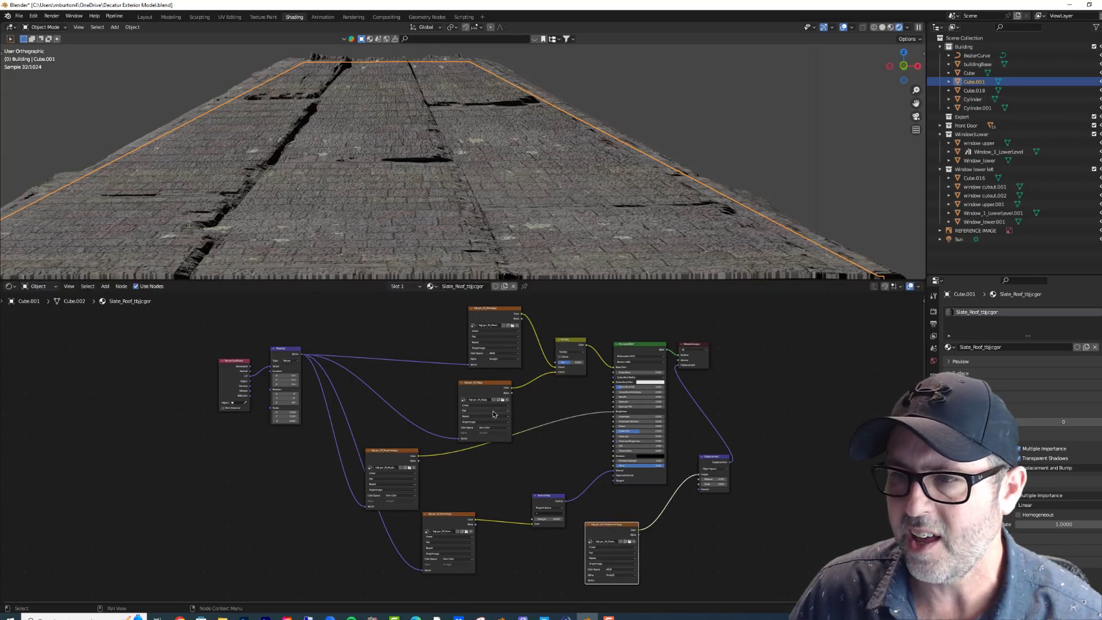
{"action": "middle_click_drag", "start_coordinate": [482, 449], "coordinate": [527, 410]}
{"action": "scroll", "coordinate": [499, 411], "scroll_direction": "up", "scroll_amount": 1}
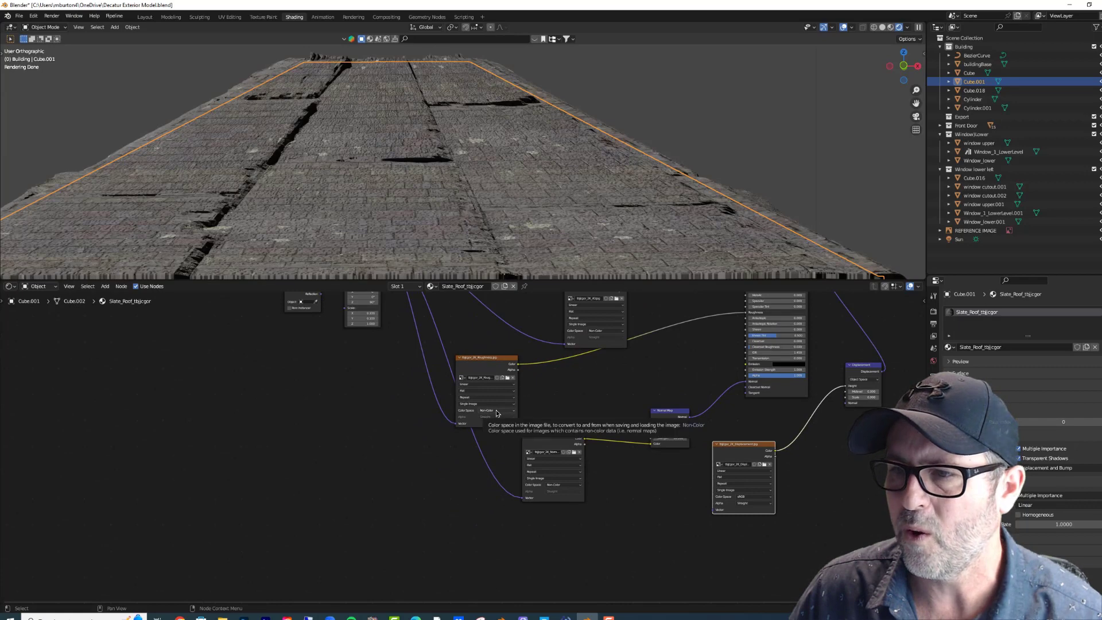
{"action": "scroll", "coordinate": [497, 413], "scroll_direction": "down", "scroll_amount": 3}
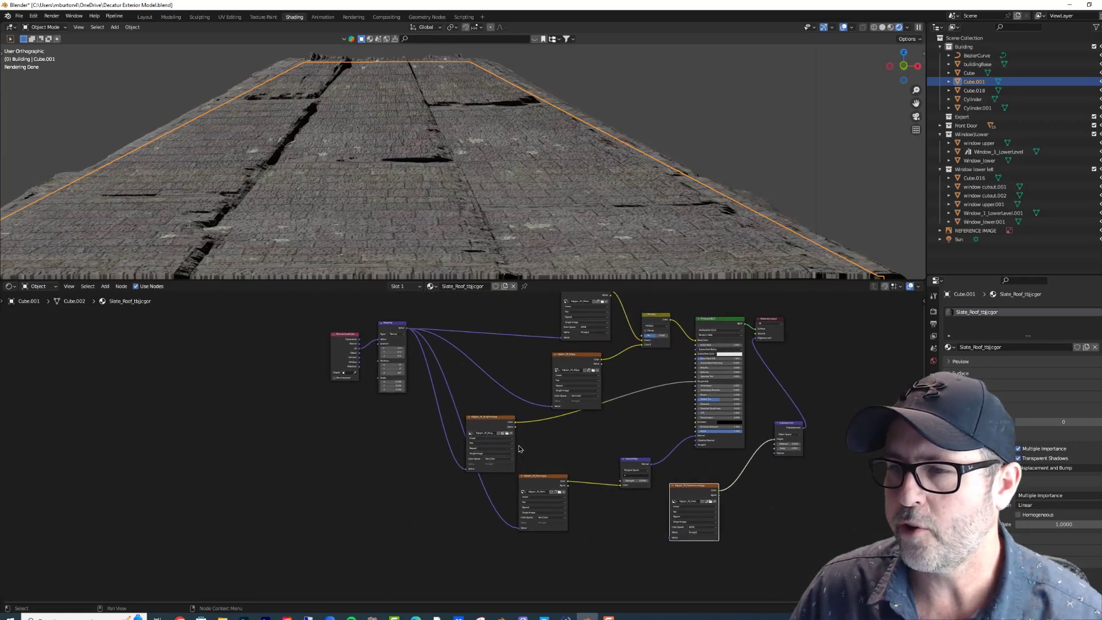
{"action": "middle_click_drag", "start_coordinate": [463, 402], "coordinate": [456, 431]}
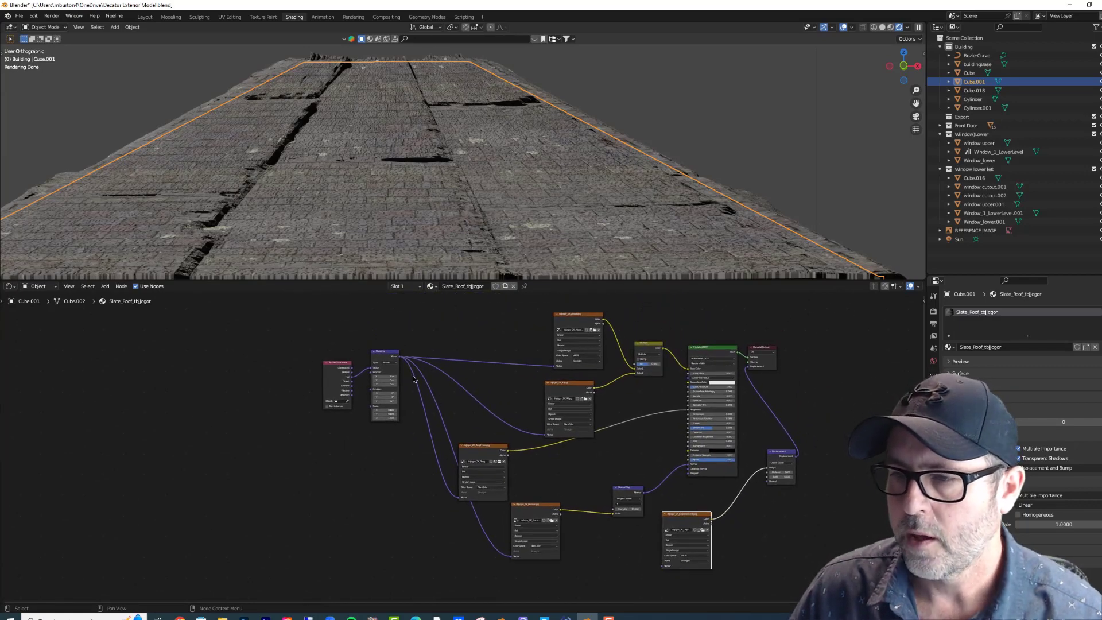
{"action": "left_click_drag", "start_coordinate": [398, 359], "coordinate": [713, 571]}
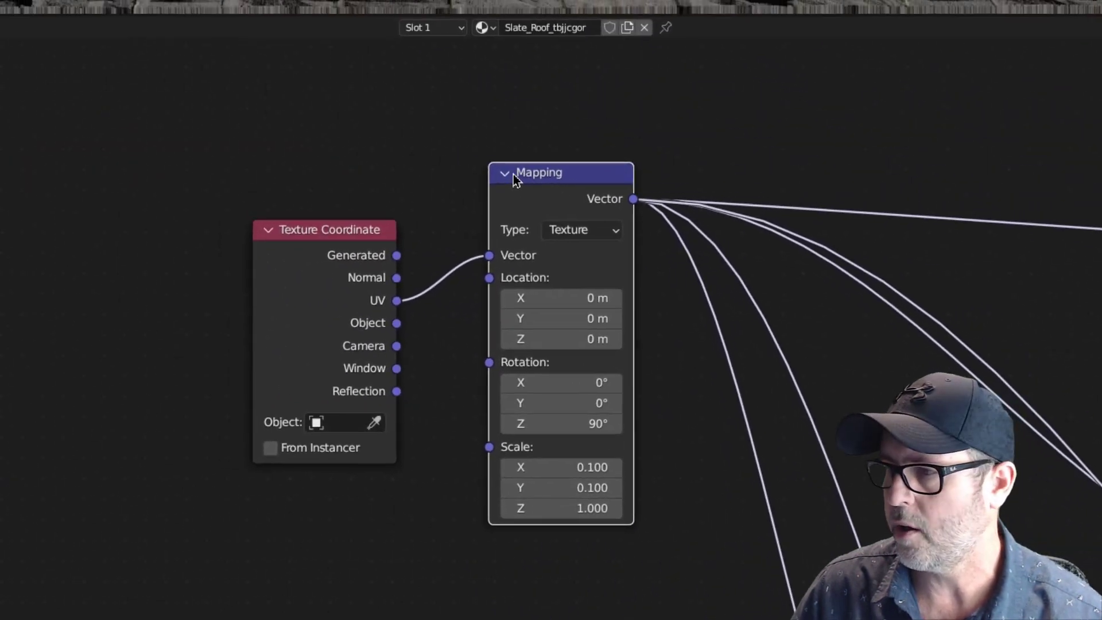
{"action": "scroll", "coordinate": [556, 217], "scroll_direction": "down", "scroll_amount": 3}
{"action": "scroll", "coordinate": [568, 241], "scroll_direction": "down", "scroll_amount": 3}
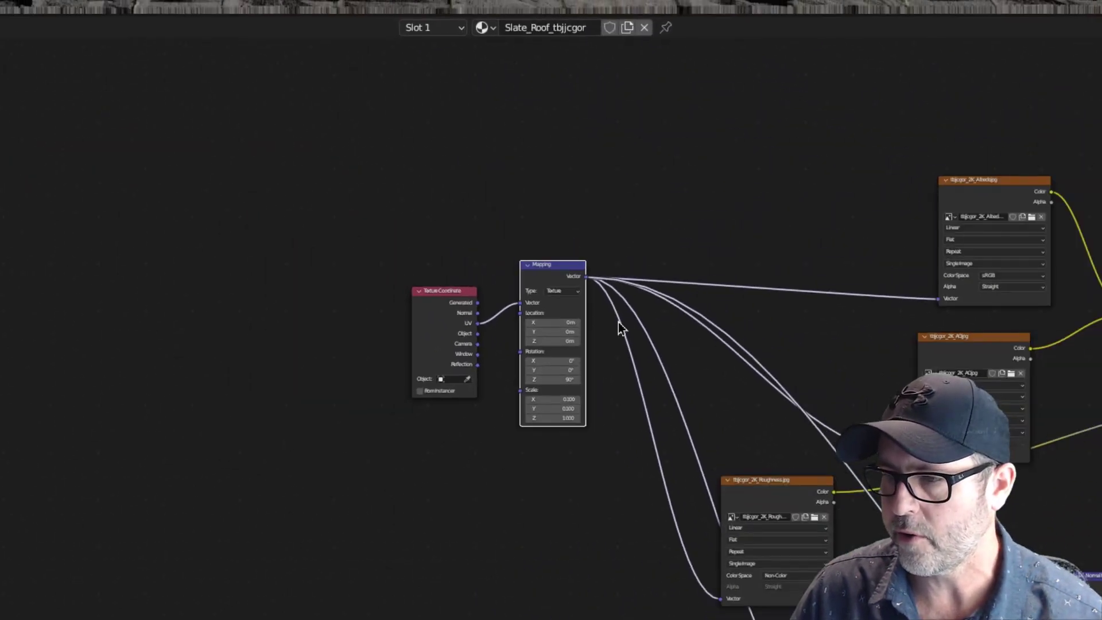
{"action": "middle_click_drag", "start_coordinate": [625, 329], "coordinate": [621, 205]}
{"action": "scroll", "coordinate": [621, 234], "scroll_direction": "down", "scroll_amount": 1}
{"action": "right_click", "coordinate": [189, 228]}
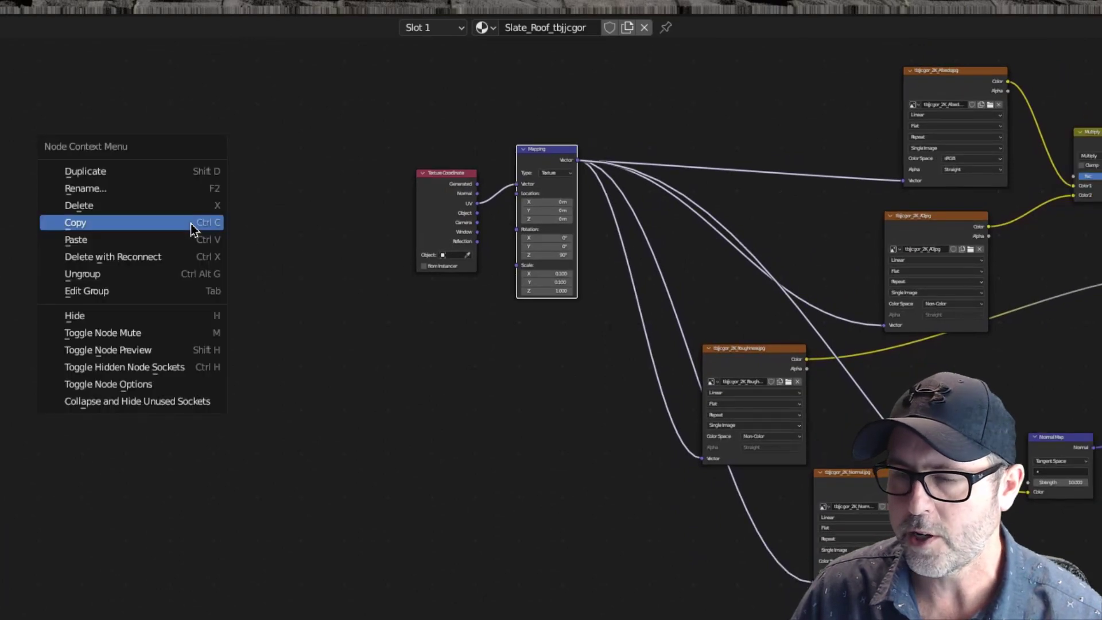
{"action": "left_click", "coordinate": [312, 302]}
{"action": "key", "text": "shift+a"}
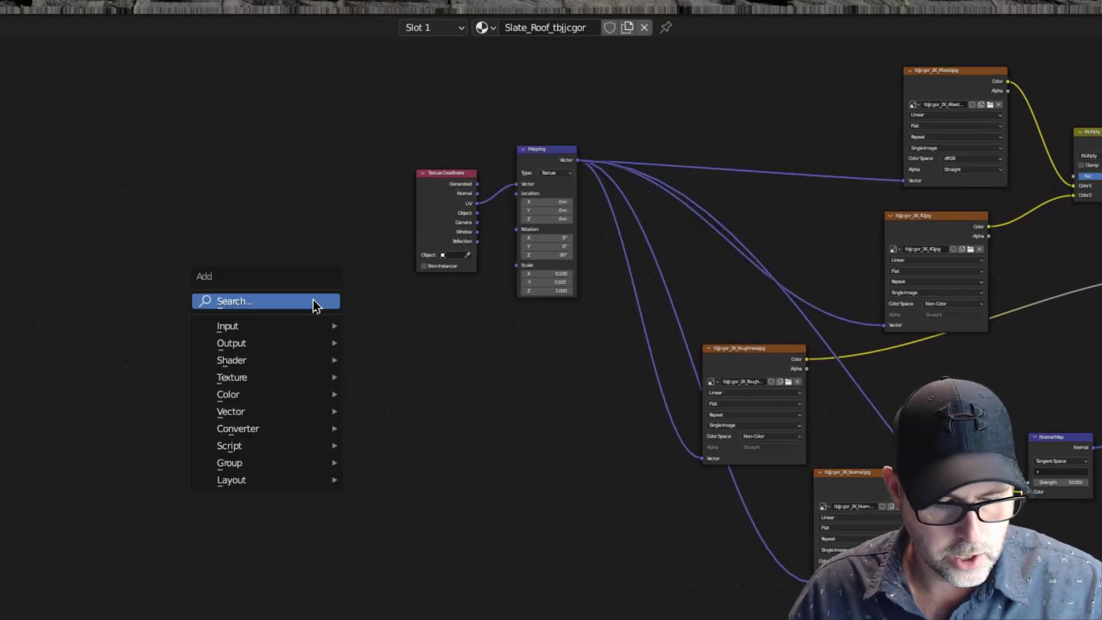
{"action": "left_click", "coordinate": [314, 302]}
{"action": "type", "text": "MAP"}
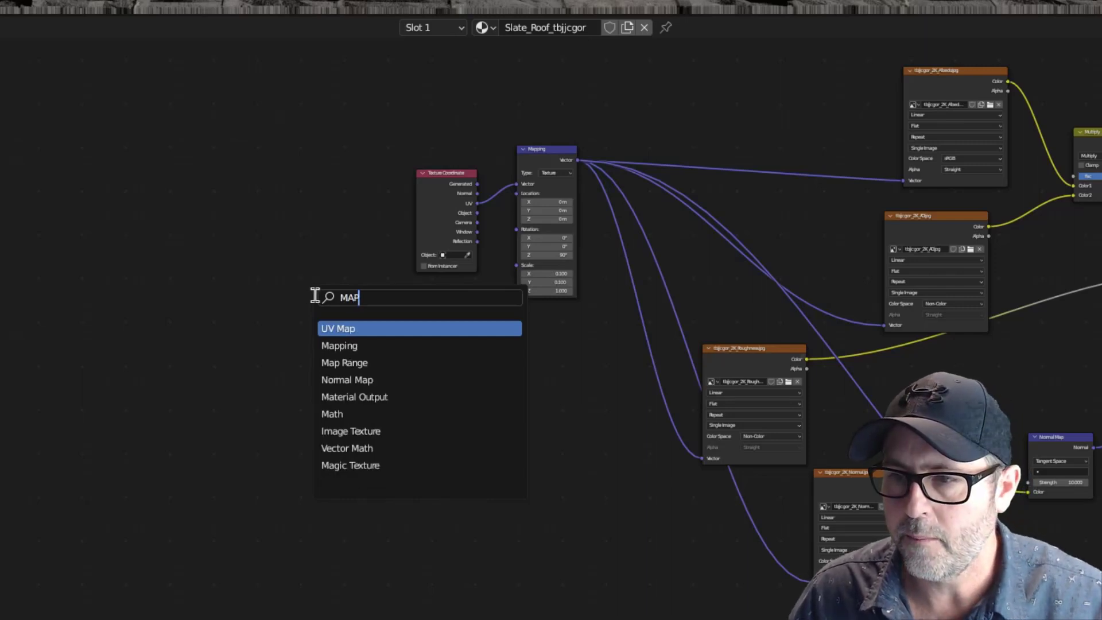
{"action": "left_click_drag", "start_coordinate": [392, 301], "coordinate": [249, 317]}
{"action": "left_click", "coordinate": [209, 315]}
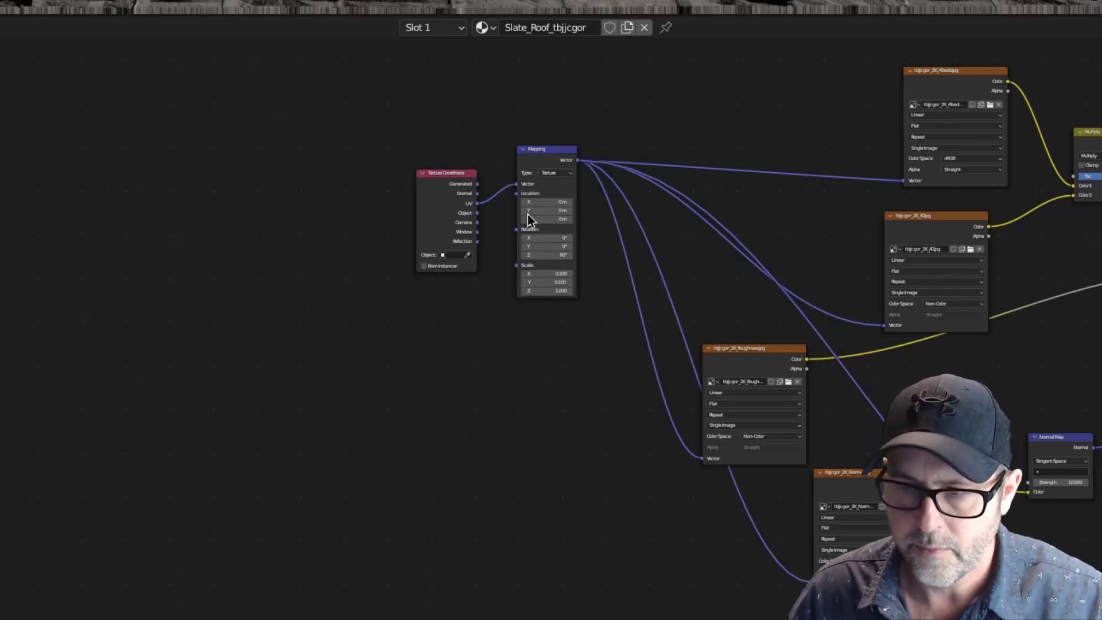
Examine the links from the Mapping node to the Vector inputs of the albedo, AO, roughness, normal and displacement textures.
{"action": "scroll", "coordinate": [548, 286], "scroll_direction": "up", "scroll_amount": 10}
{"action": "middle_click_drag", "start_coordinate": [542, 303], "coordinate": [415, 518]}
{"action": "scroll", "coordinate": [481, 442], "scroll_direction": "down", "scroll_amount": 2}
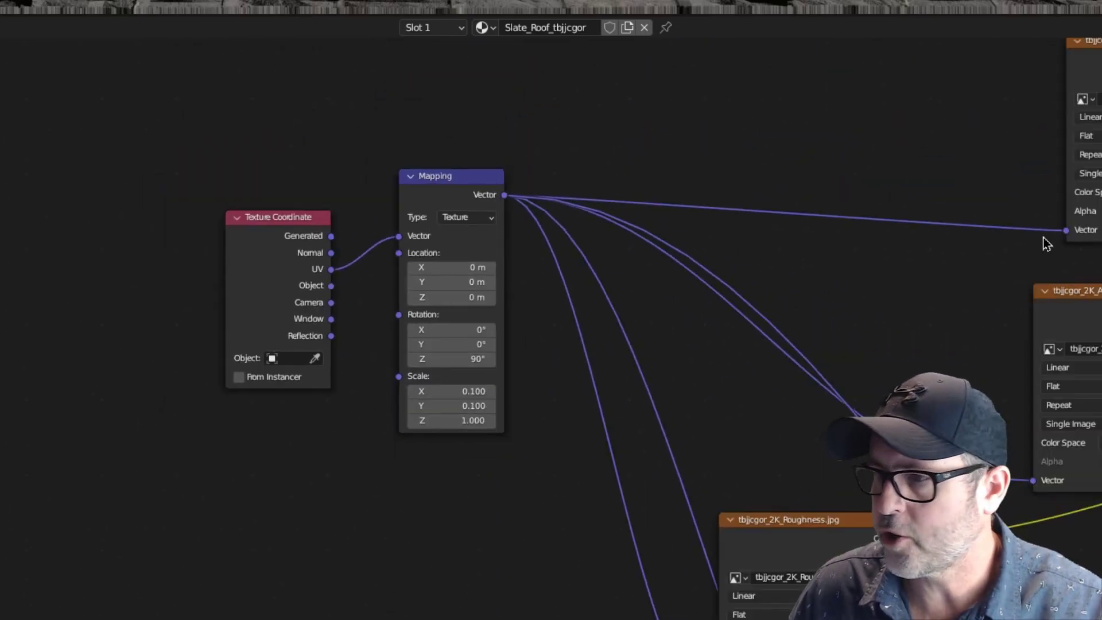
{"action": "middle_click_drag", "start_coordinate": [817, 617], "coordinate": [872, 390]}
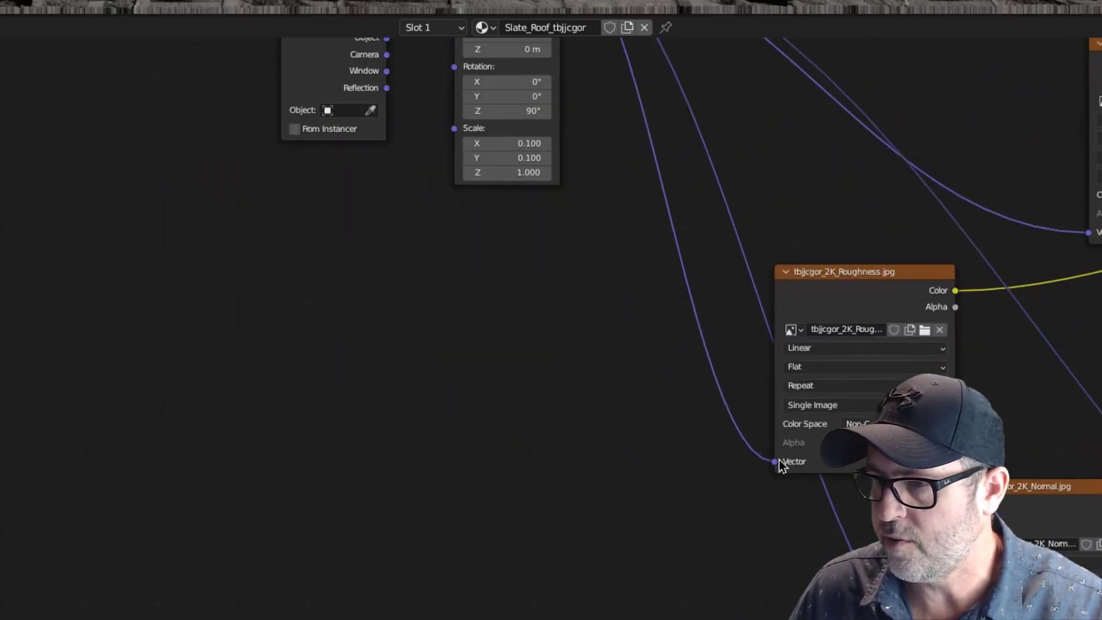
{"action": "middle_click_drag", "start_coordinate": [940, 431], "coordinate": [930, 184]}
{"action": "scroll", "coordinate": [1087, 466], "scroll_direction": "up", "scroll_amount": 2}
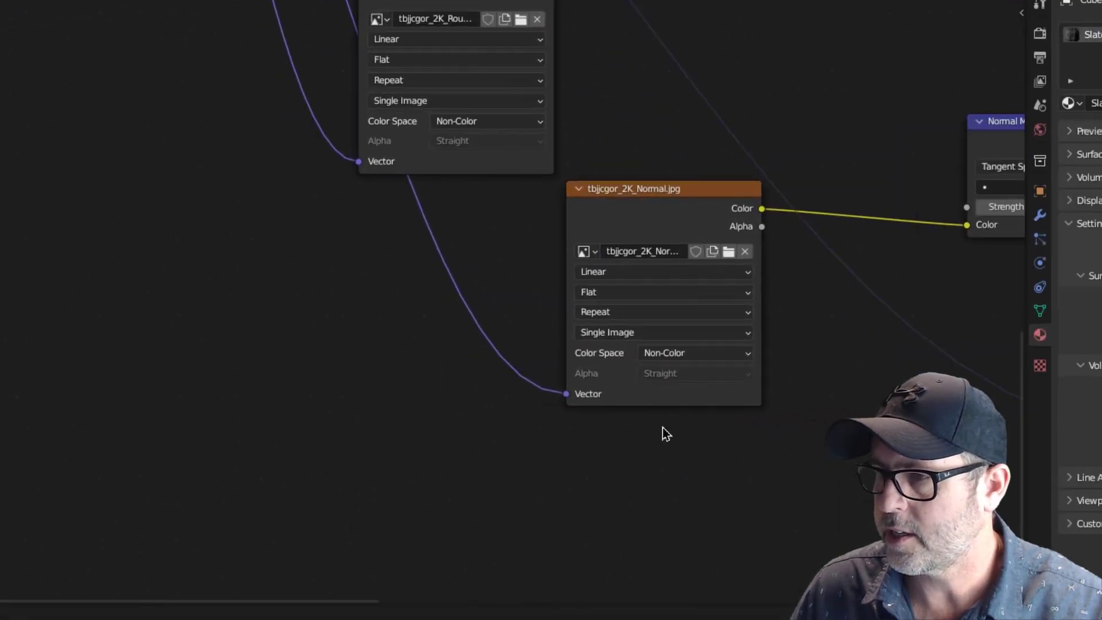
{"action": "scroll", "coordinate": [666, 428], "scroll_direction": "down", "scroll_amount": 6}
{"action": "middle_click_drag", "start_coordinate": [920, 393], "coordinate": [768, 418]}
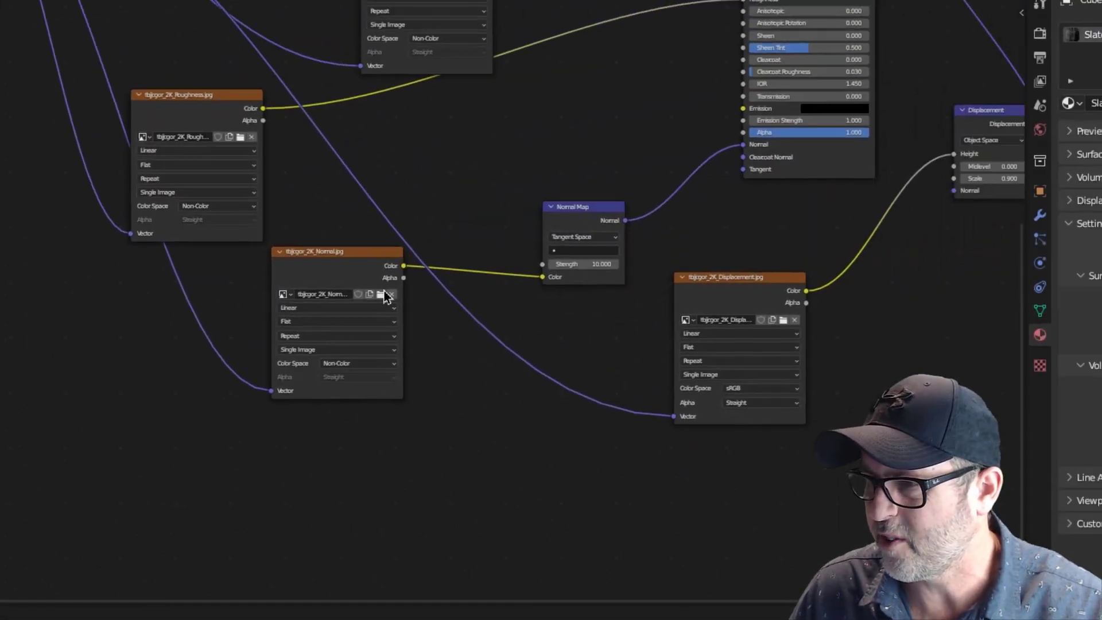
{"action": "middle_click_drag", "start_coordinate": [220, 231], "coordinate": [402, 405]}
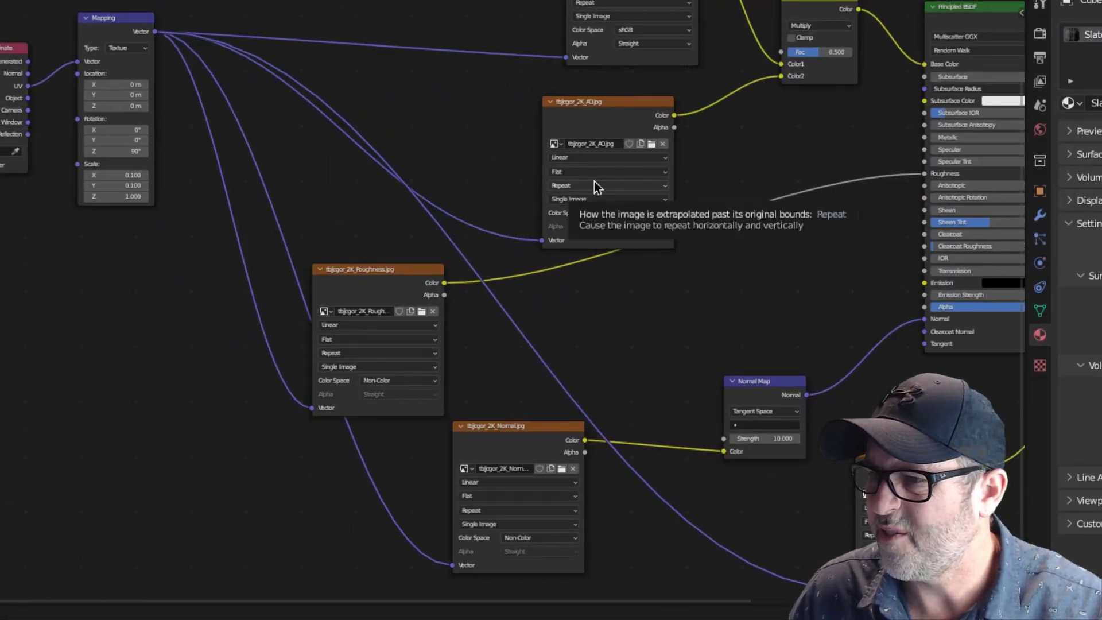
{"action": "middle_click_drag", "start_coordinate": [585, 182], "coordinate": [541, 309]}
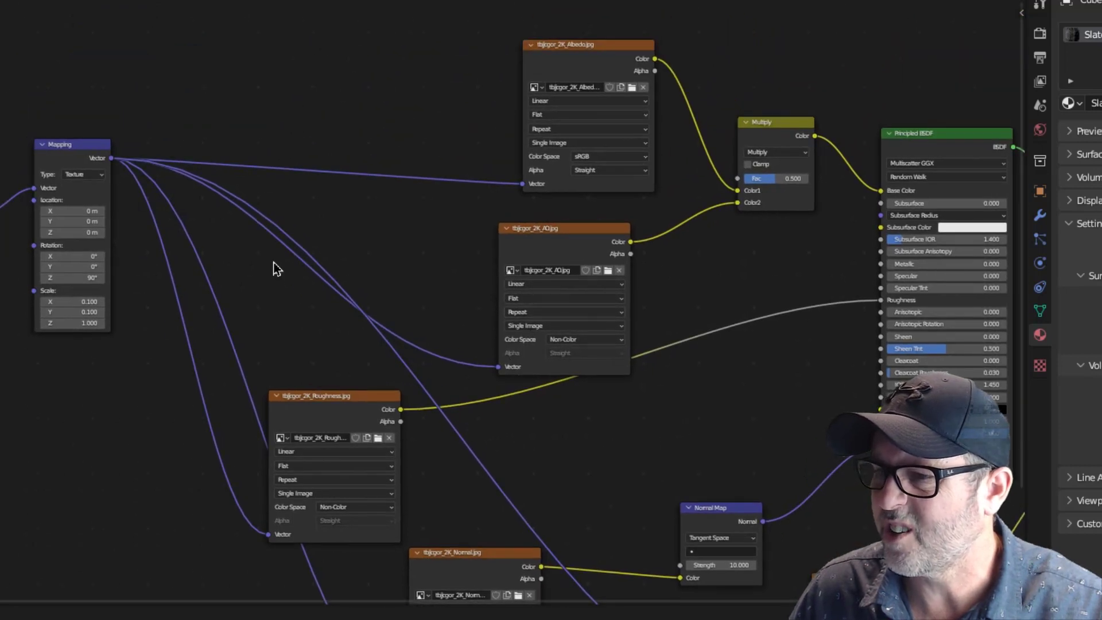
Undo the Mapping node's last Z rotation change and set its Z scale to 9.
{"action": "scroll", "coordinate": [274, 282], "scroll_direction": "up", "scroll_amount": 2}
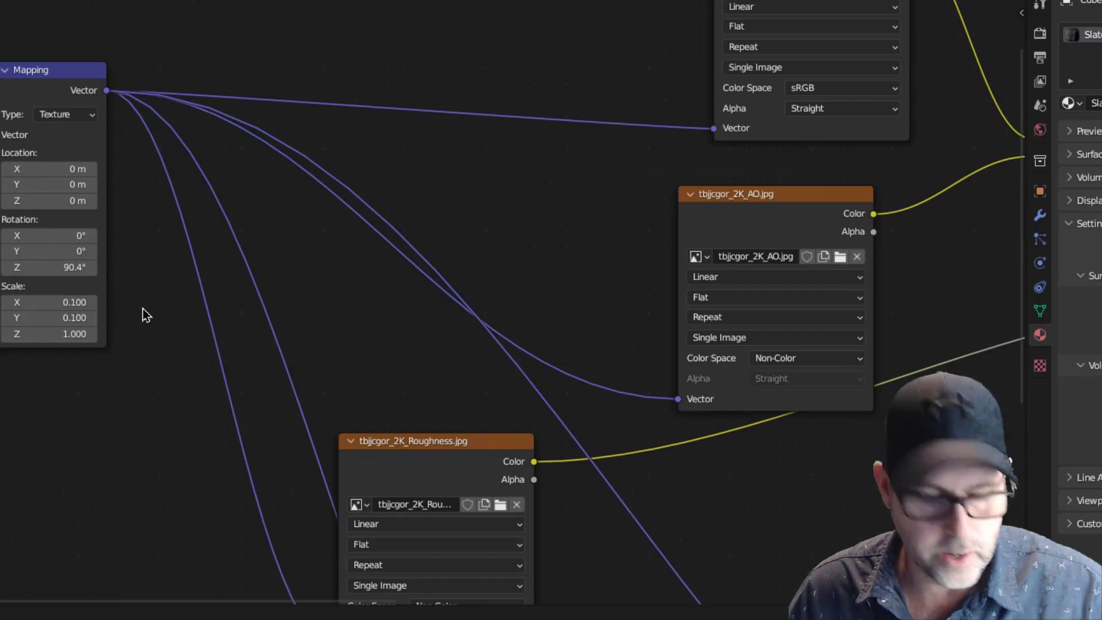
{"action": "key", "text": "ctrl+z"}
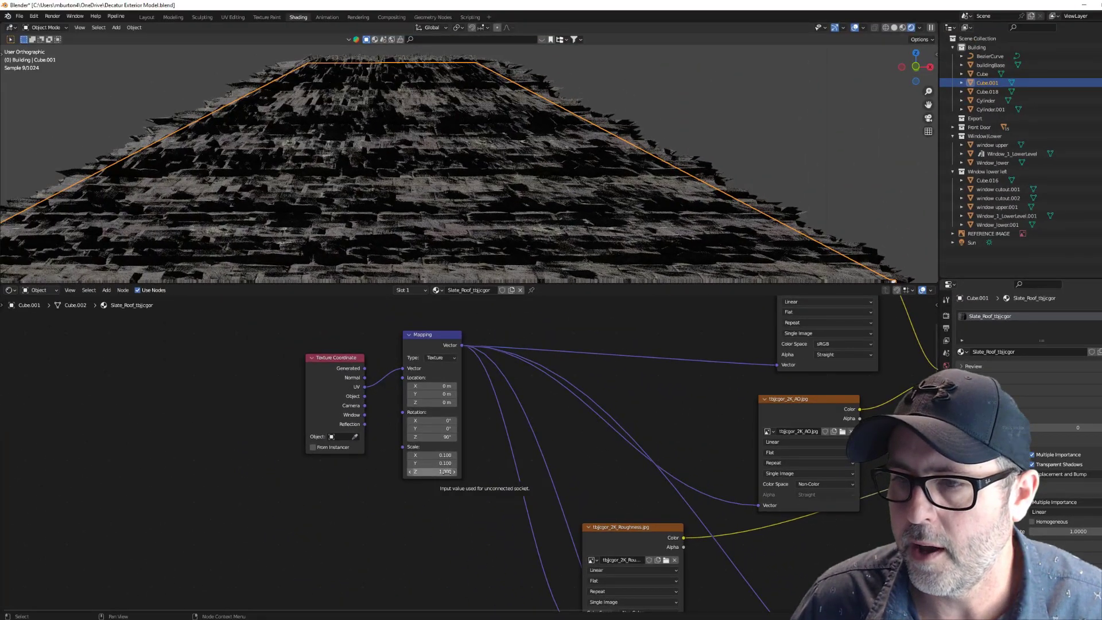
{"action": "left_click", "coordinate": [446, 472]}
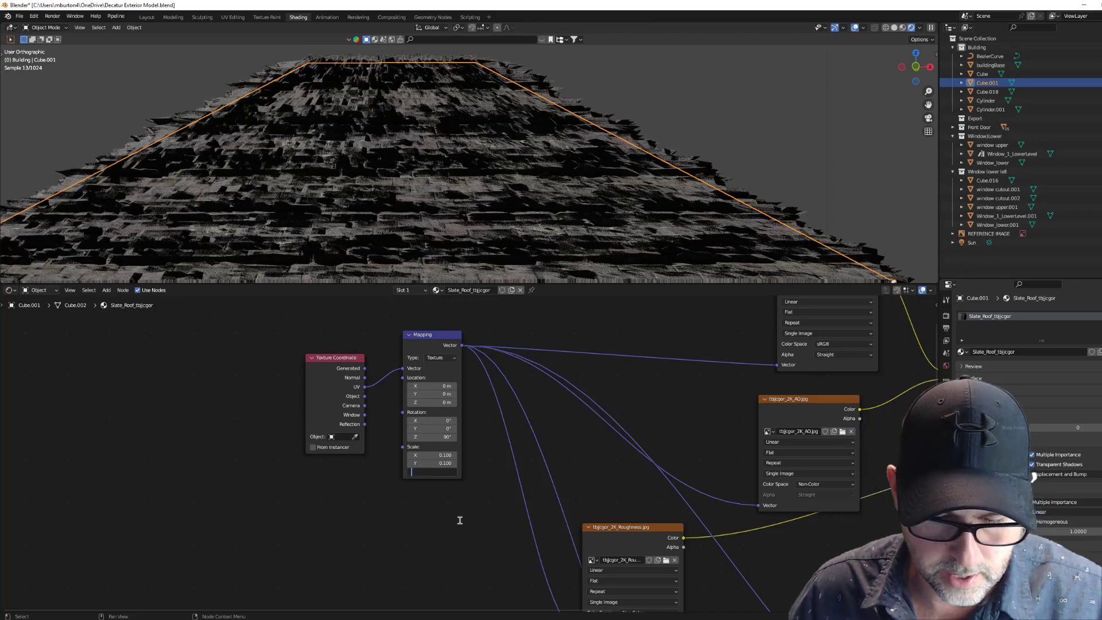
{"action": "type", "text": "9"}
{"action": "key", "text": "Return"}
{"action": "scroll", "coordinate": [467, 519], "scroll_direction": "down", "scroll_amount": 5}
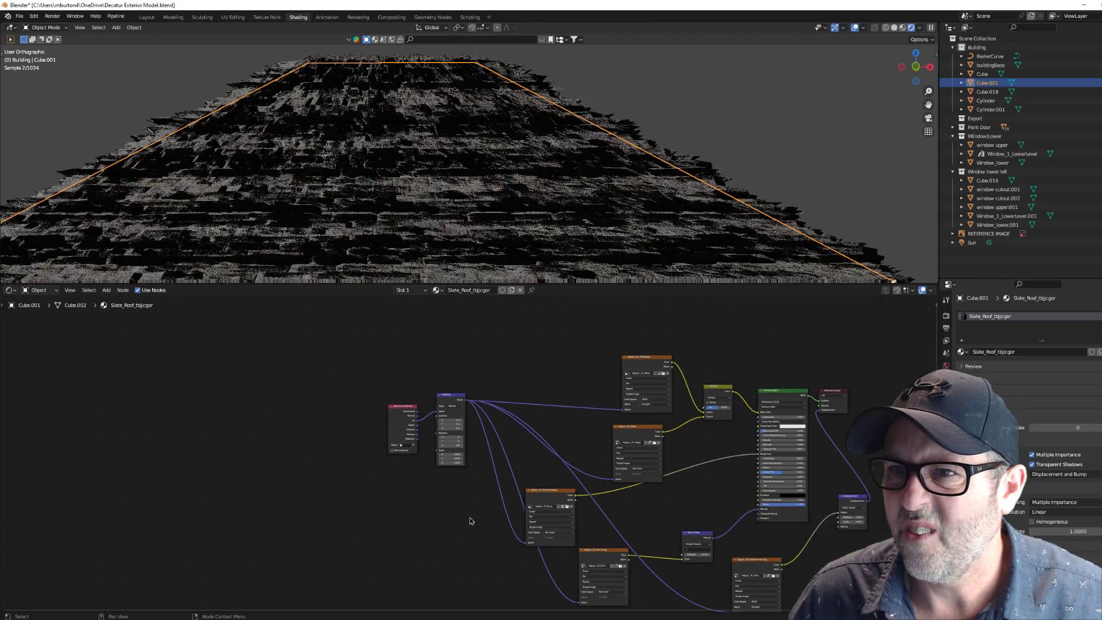
{"action": "scroll", "coordinate": [511, 557], "scroll_direction": "up", "scroll_amount": 6}
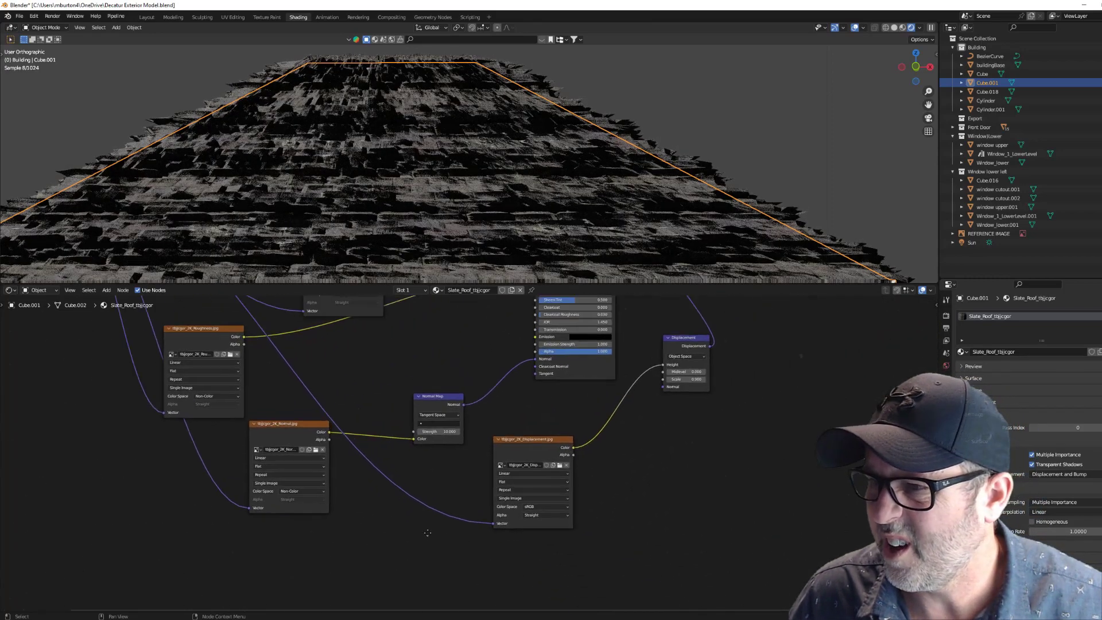
Set the Displacement node's scale to 0.2 and check the displaced slates along the roof edge up close.
{"action": "scroll", "coordinate": [488, 512], "scroll_direction": "up", "scroll_amount": 1}
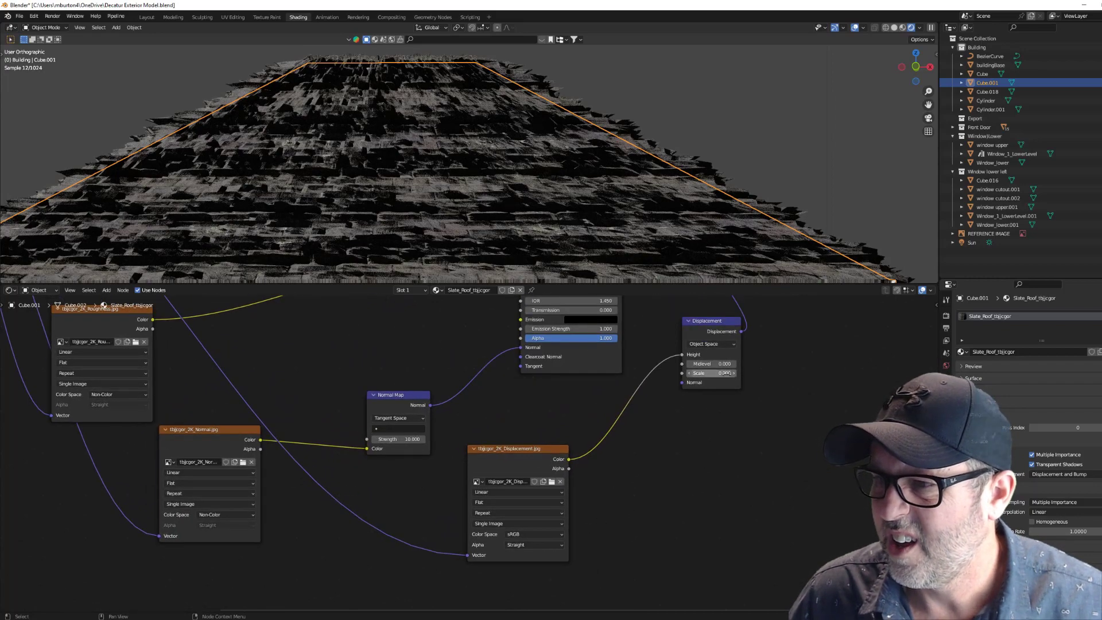
{"action": "left_click_drag", "start_coordinate": [711, 373], "coordinate": [728, 373], "text": "ctrl"}
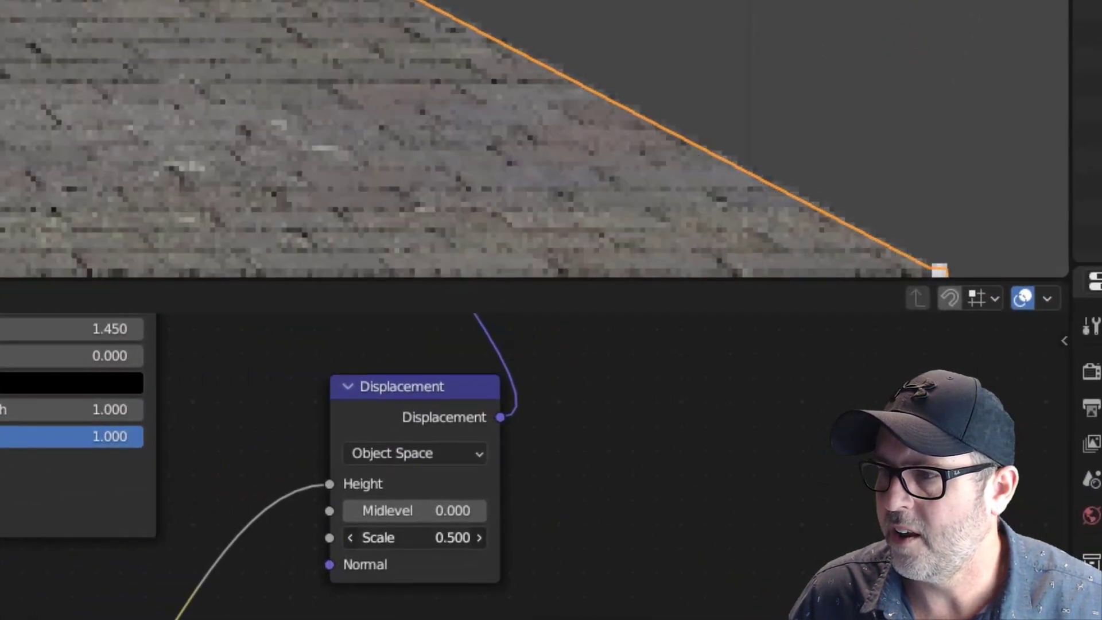
{"action": "left_click_drag", "start_coordinate": [454, 537], "coordinate": [458, 536], "text": "ctrl"}
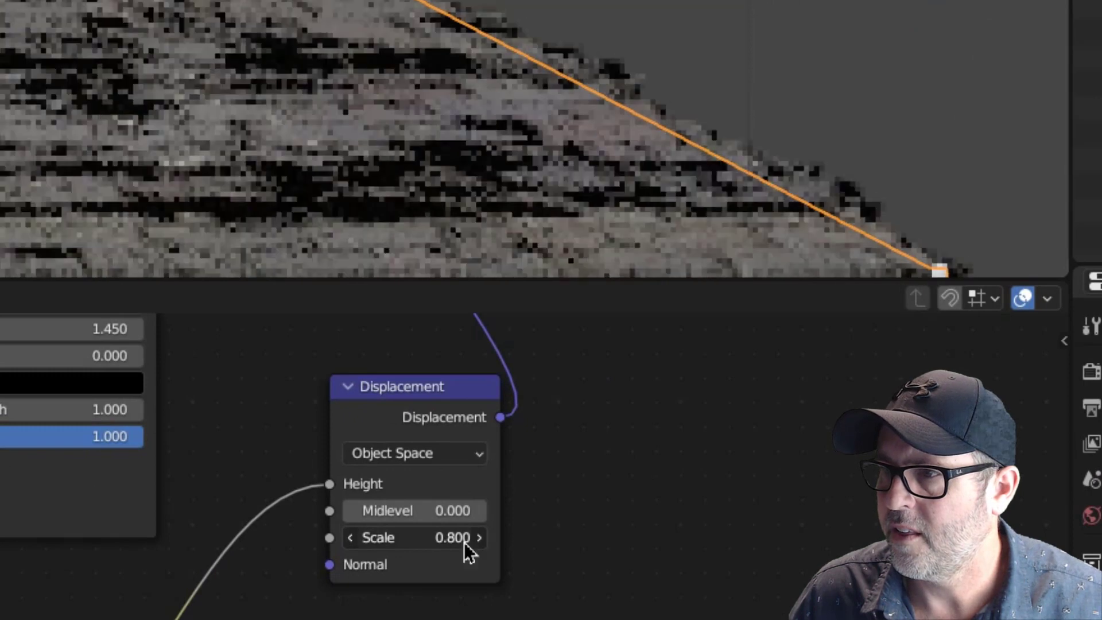
{"action": "left_click", "coordinate": [443, 537]}
{"action": "type", "text": ".2"}
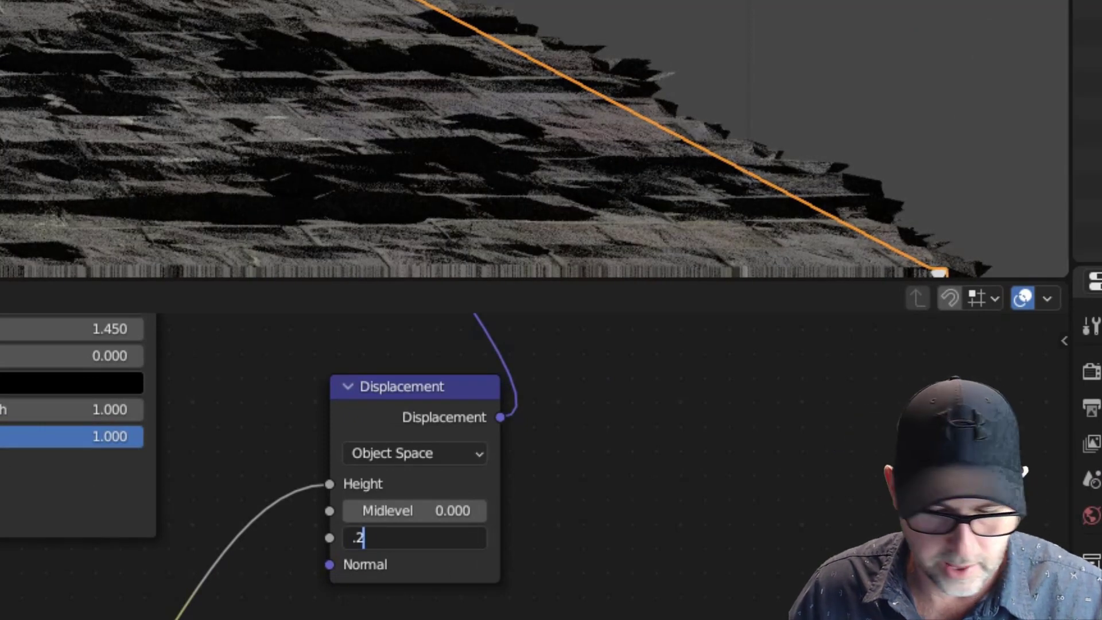
{"action": "key", "text": "Return"}
{"action": "scroll", "coordinate": [322, 104], "scroll_direction": "up", "scroll_amount": 4}
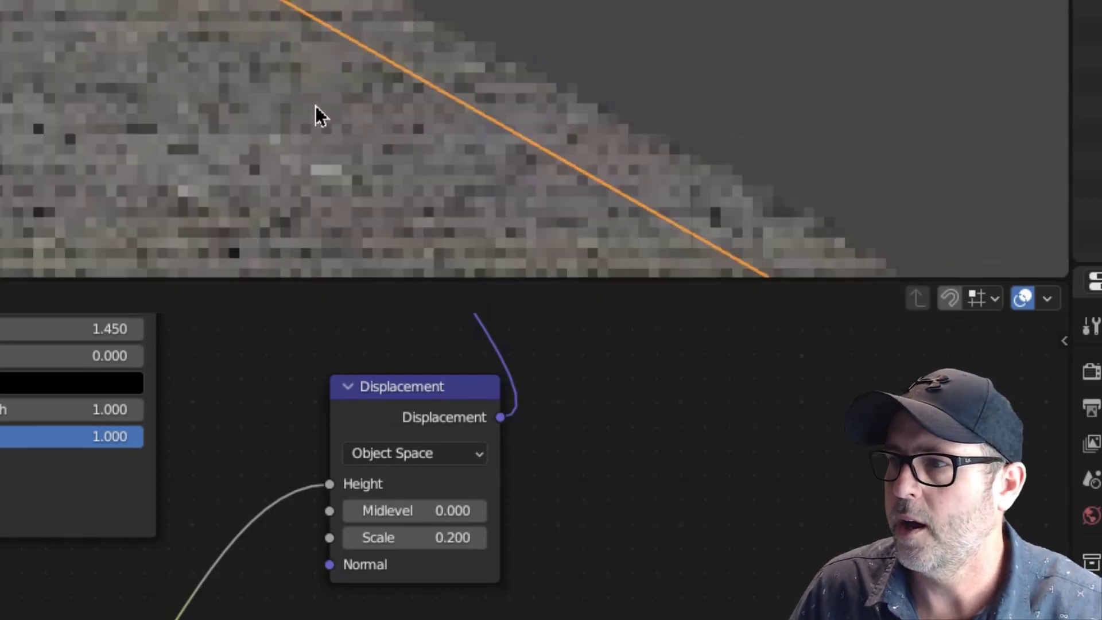
{"action": "scroll", "coordinate": [271, 31], "scroll_direction": "up", "scroll_amount": 3}
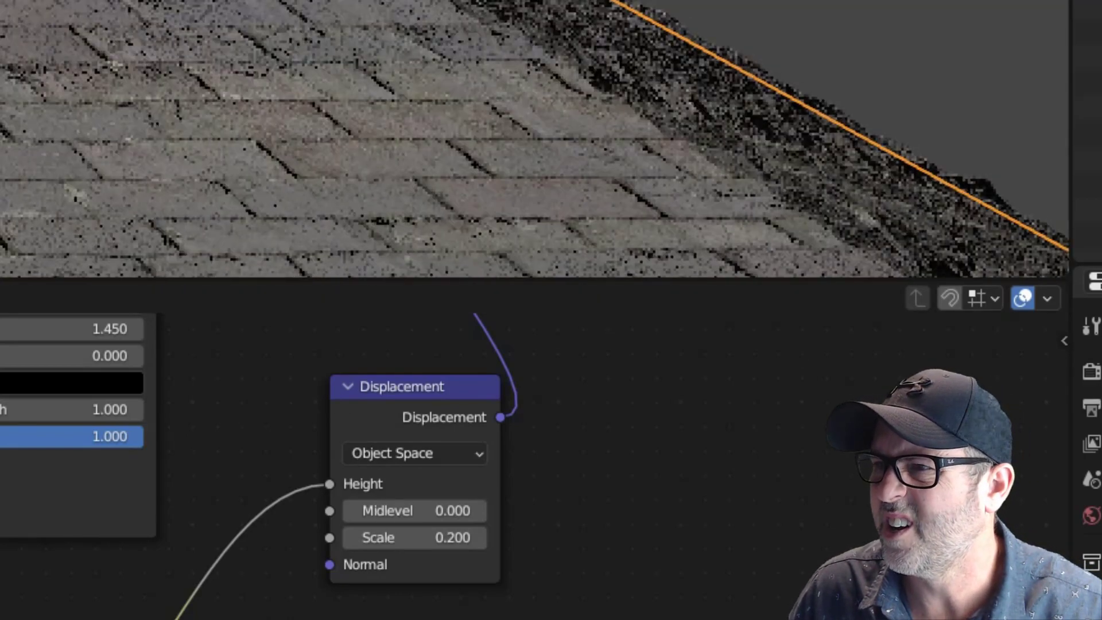
{"action": "middle_click_drag", "start_coordinate": [310, 7], "coordinate": [232, 100], "text": "shift"}
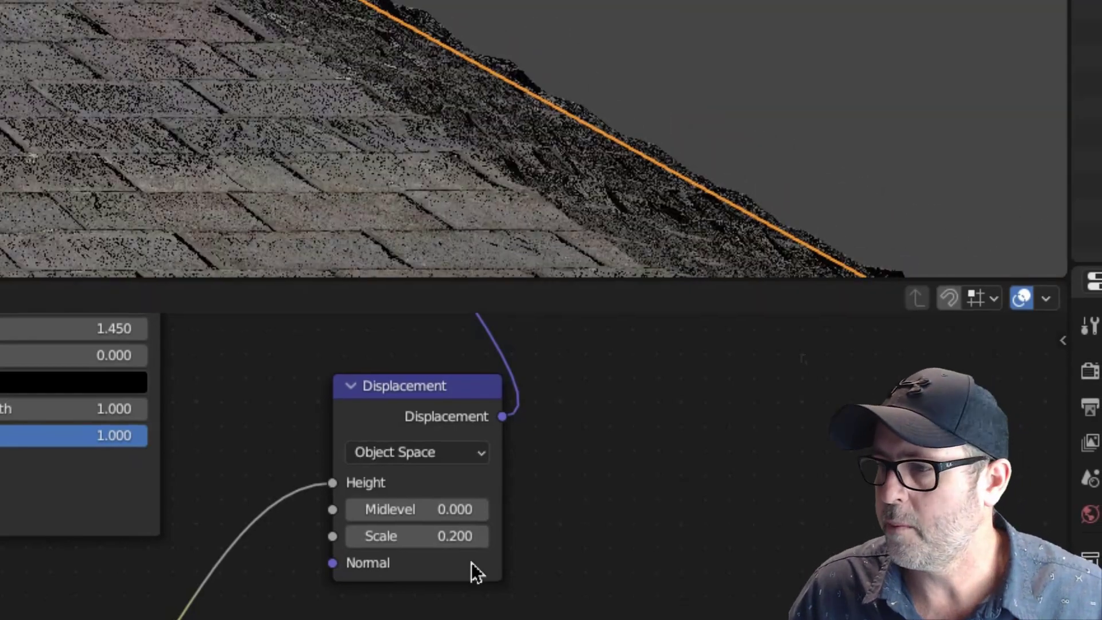
Set the Displacement node's scale to 0.3 and check the displacement on the whole roof.
{"action": "left_click", "coordinate": [452, 538]}
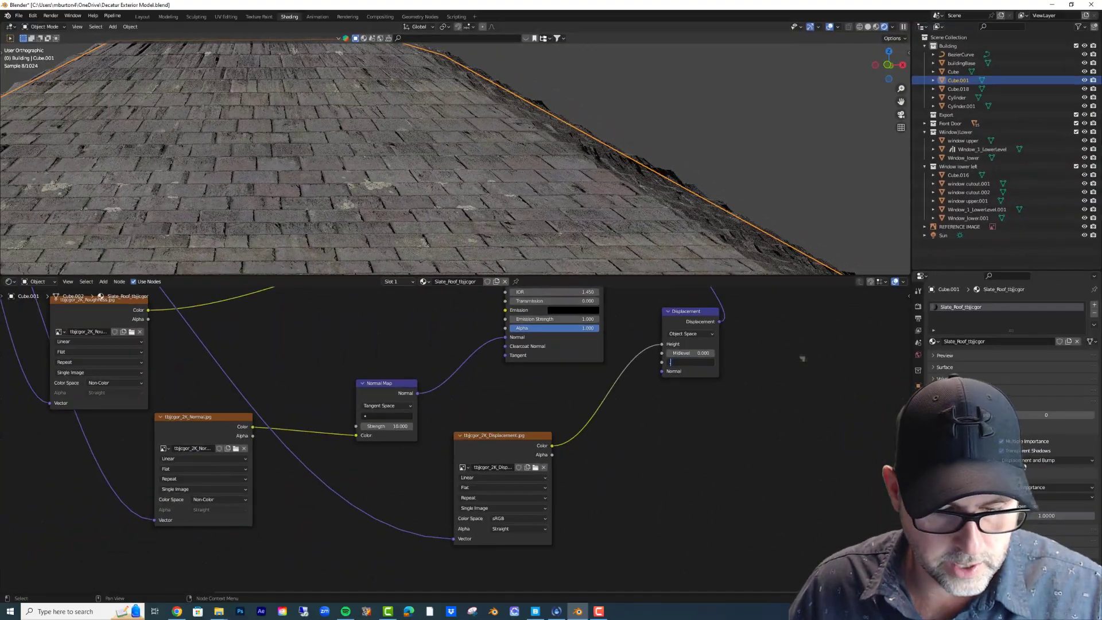
{"action": "key", "text": "Return"}
{"action": "scroll", "coordinate": [621, 223], "scroll_direction": "up", "scroll_amount": 2}
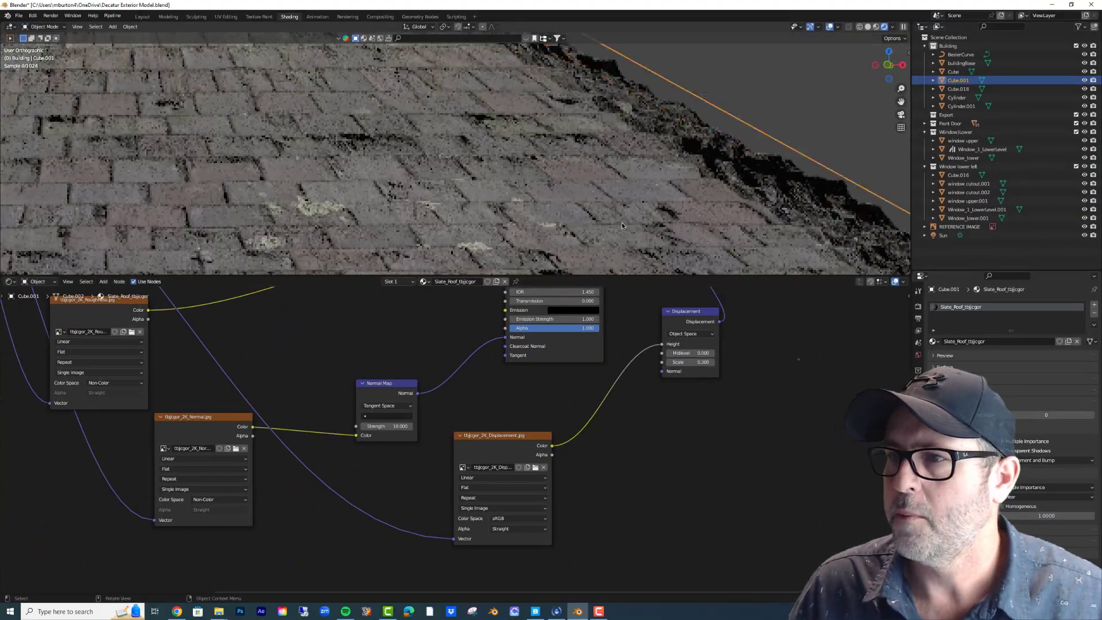
{"action": "scroll", "coordinate": [621, 222], "scroll_direction": "down", "scroll_amount": 4}
{"action": "scroll", "coordinate": [622, 222], "scroll_direction": "down", "scroll_amount": 3}
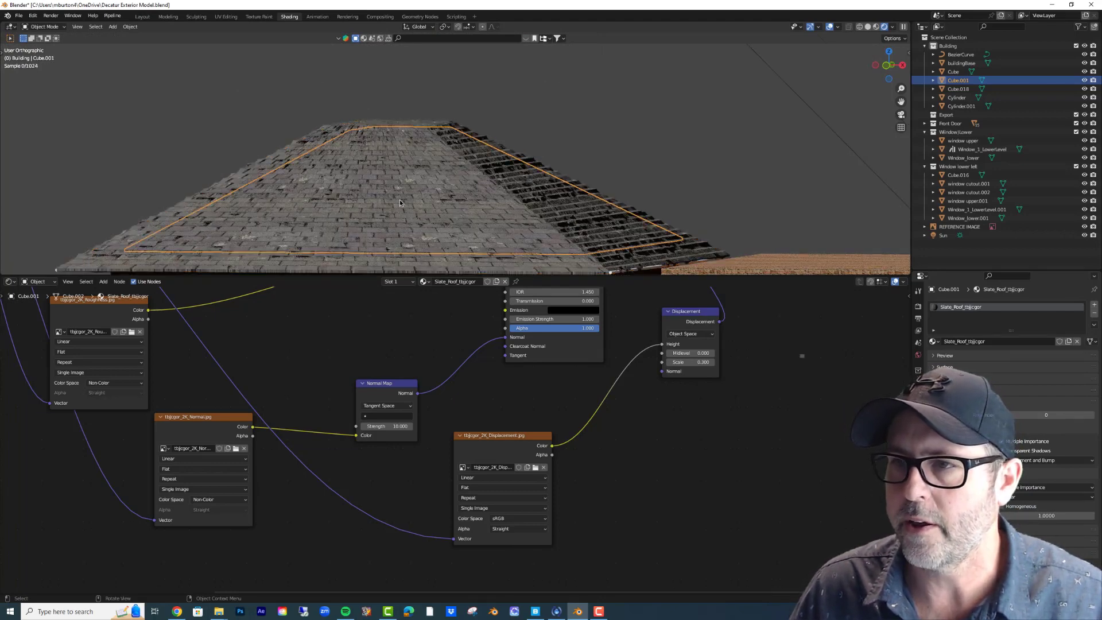
{"action": "scroll", "coordinate": [400, 202], "scroll_direction": "down", "scroll_amount": 4}
{"action": "middle_click_drag", "start_coordinate": [479, 194], "coordinate": [488, 204]}
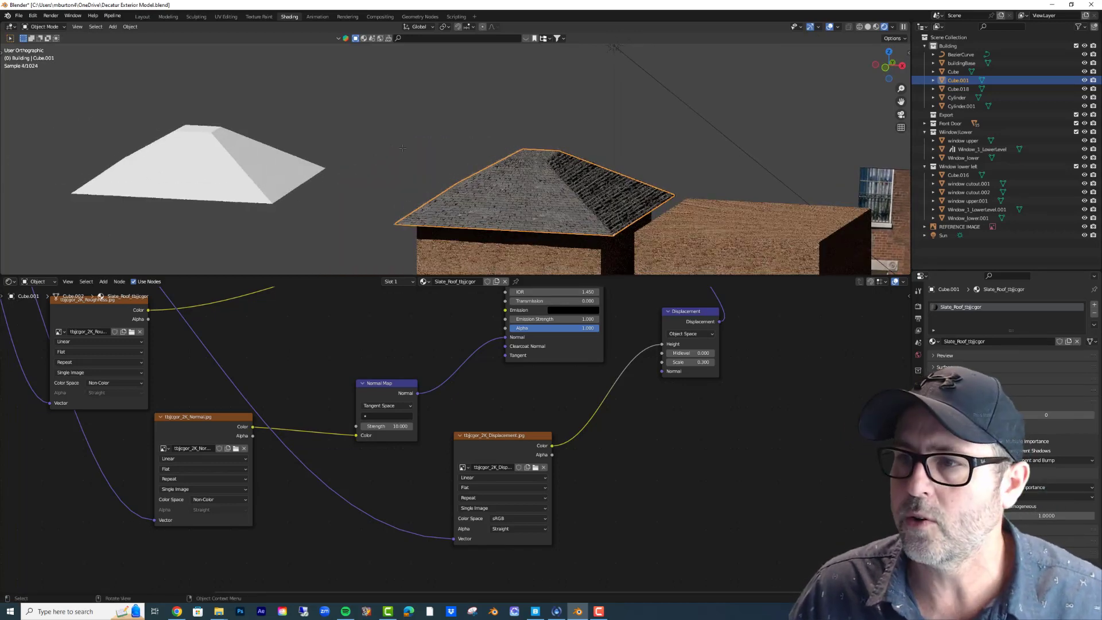
Examine the textured roof's mesh density in Edit Mode with solid shading, then return to Object Mode.
{"action": "key", "text": "Tab"}
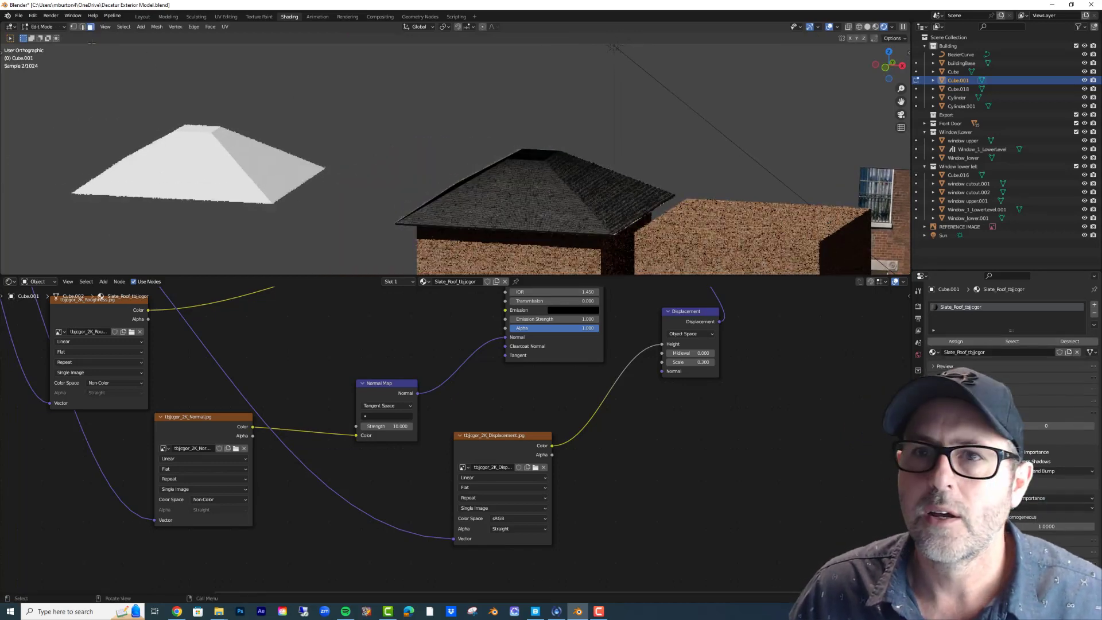
{"action": "left_click", "coordinate": [867, 26]}
{"action": "scroll", "coordinate": [567, 221], "scroll_direction": "up", "scroll_amount": 5}
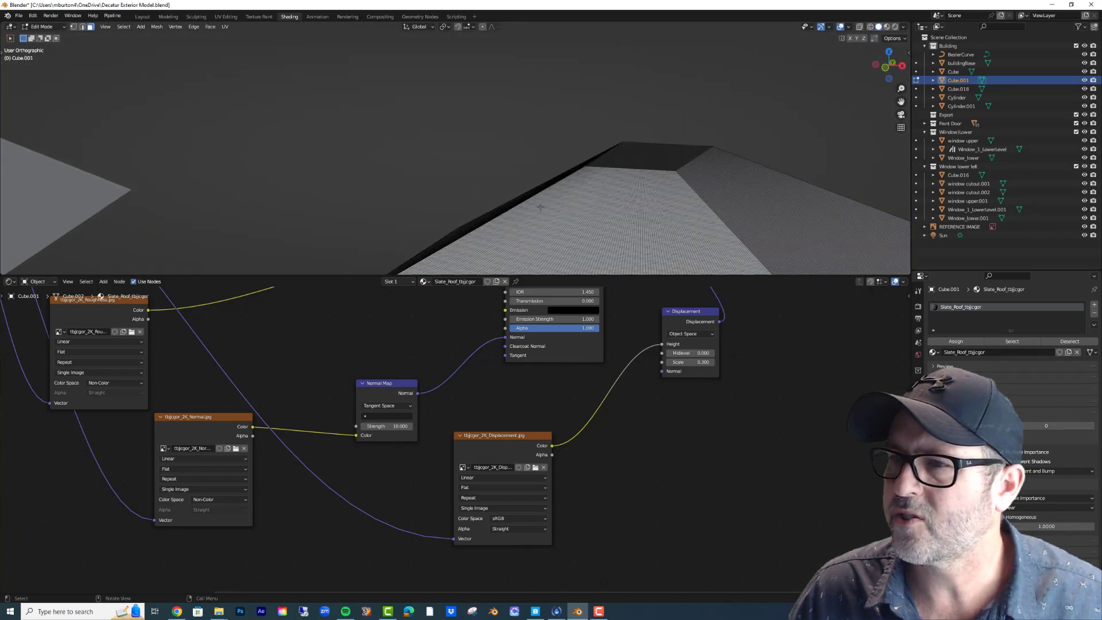
{"action": "middle_click_drag", "start_coordinate": [560, 214], "coordinate": [464, 138], "text": "shift"}
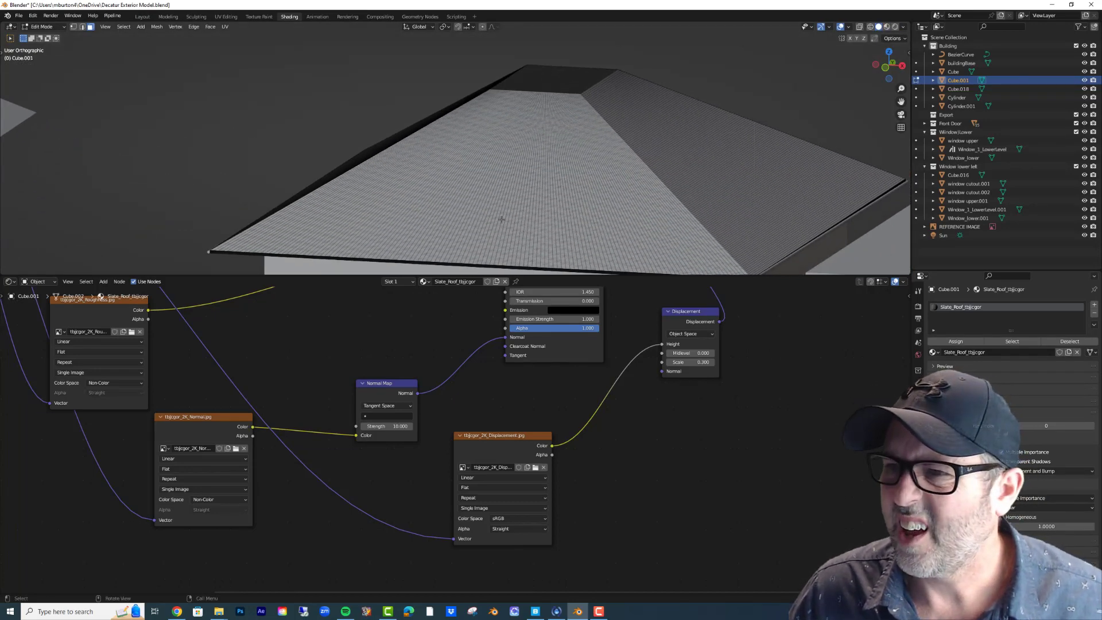
{"action": "scroll", "coordinate": [413, 206], "scroll_direction": "down", "scroll_amount": 4}
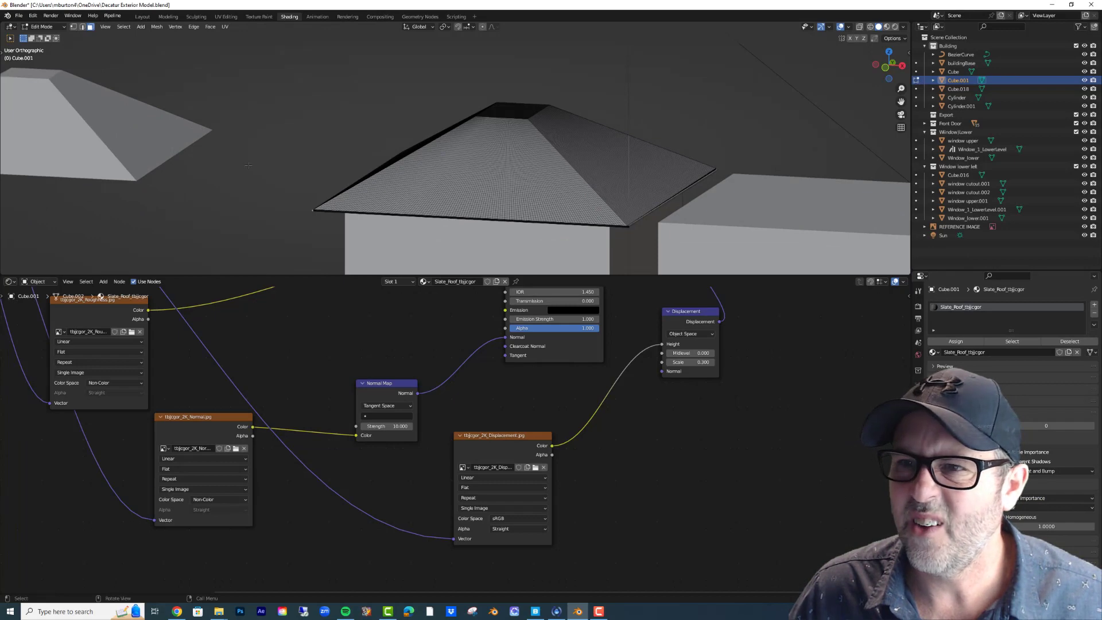
{"action": "key", "text": "Tab"}
Open the plain white roof copy in Edit Mode and select its faces one at a time to check the geometry.
{"action": "left_click", "coordinate": [119, 151]}
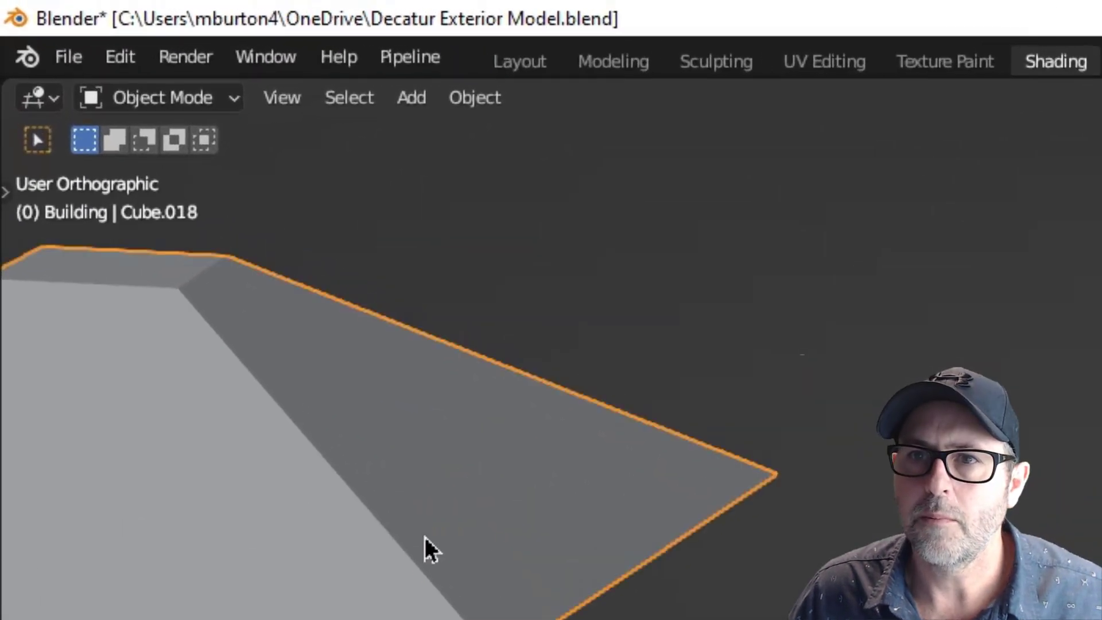
{"action": "middle_click_drag", "start_coordinate": [190, 460], "coordinate": [824, 528]}
{"action": "key", "text": "Tab"}
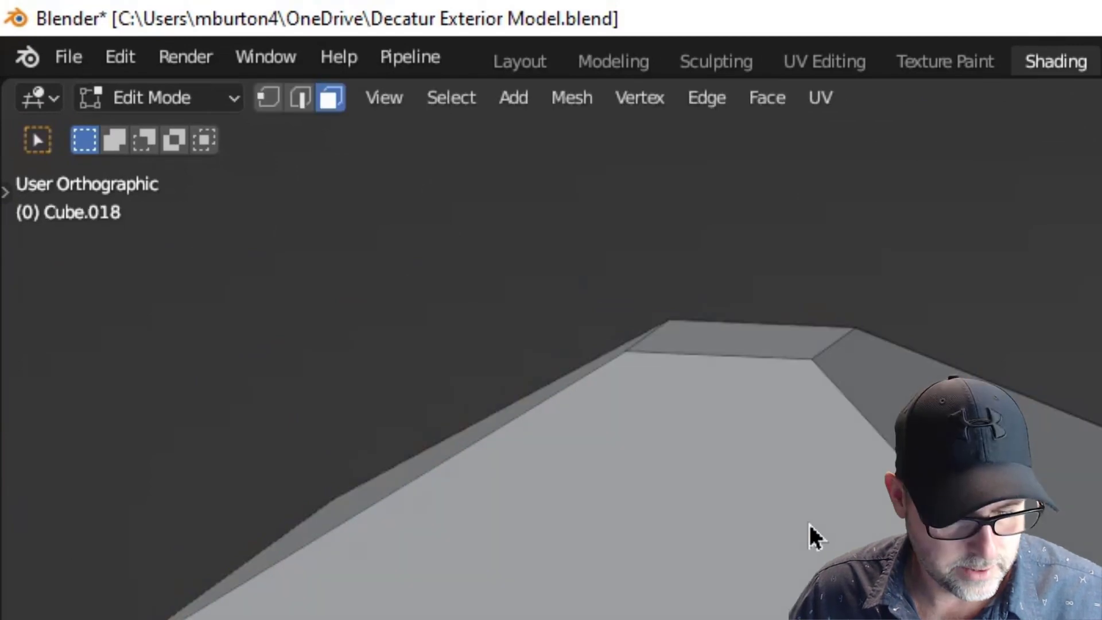
{"action": "key", "text": "a"}
{"action": "left_click", "coordinate": [848, 373]}
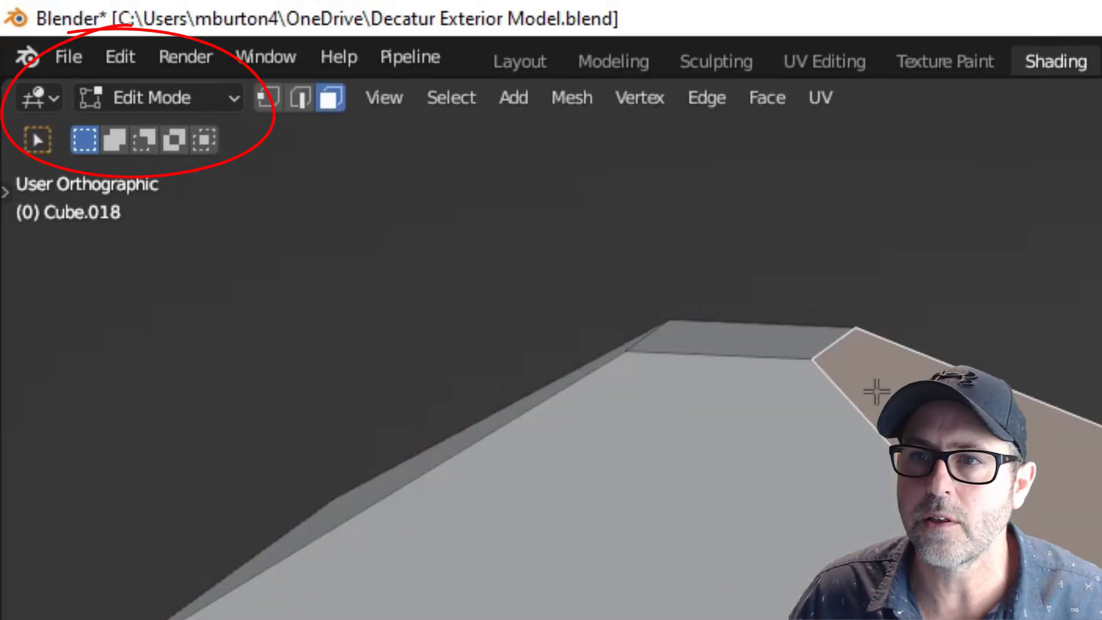
{"action": "left_click", "coordinate": [780, 339]}
{"action": "middle_click_drag", "start_coordinate": [534, 383], "coordinate": [536, 483]}
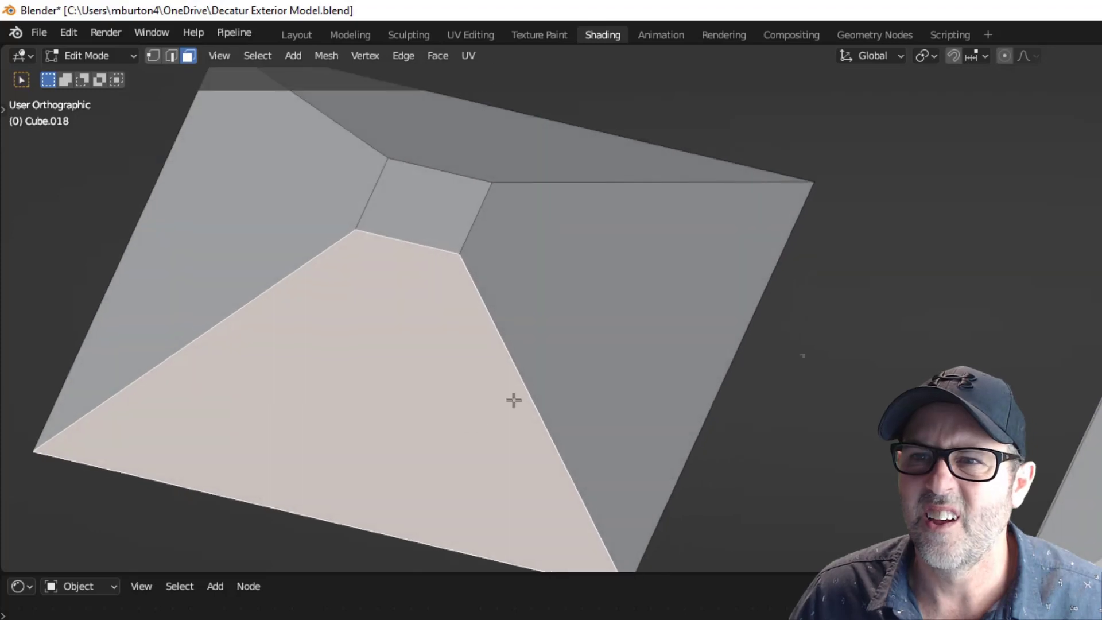
{"action": "middle_click_drag", "start_coordinate": [514, 400], "coordinate": [517, 356]}
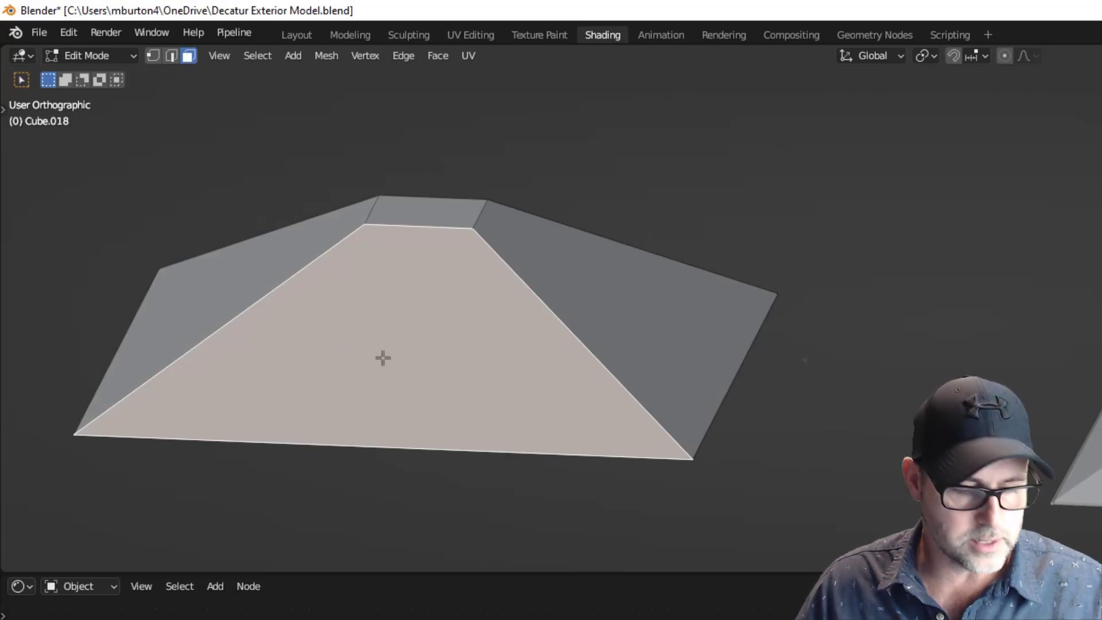
Select all faces of the plain roof copy and subdivide them with 10 cuts.
{"action": "key", "text": "a"}
{"action": "middle_click_drag", "start_coordinate": [401, 347], "coordinate": [409, 403]}
{"action": "right_click", "coordinate": [413, 395]}
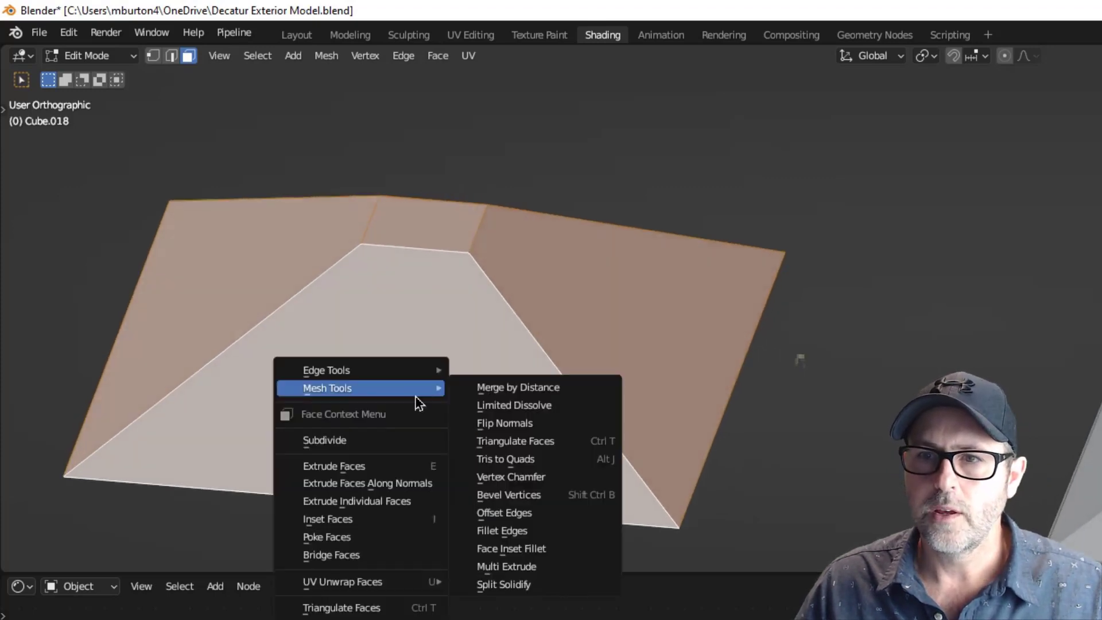
{"action": "left_click", "coordinate": [407, 443]}
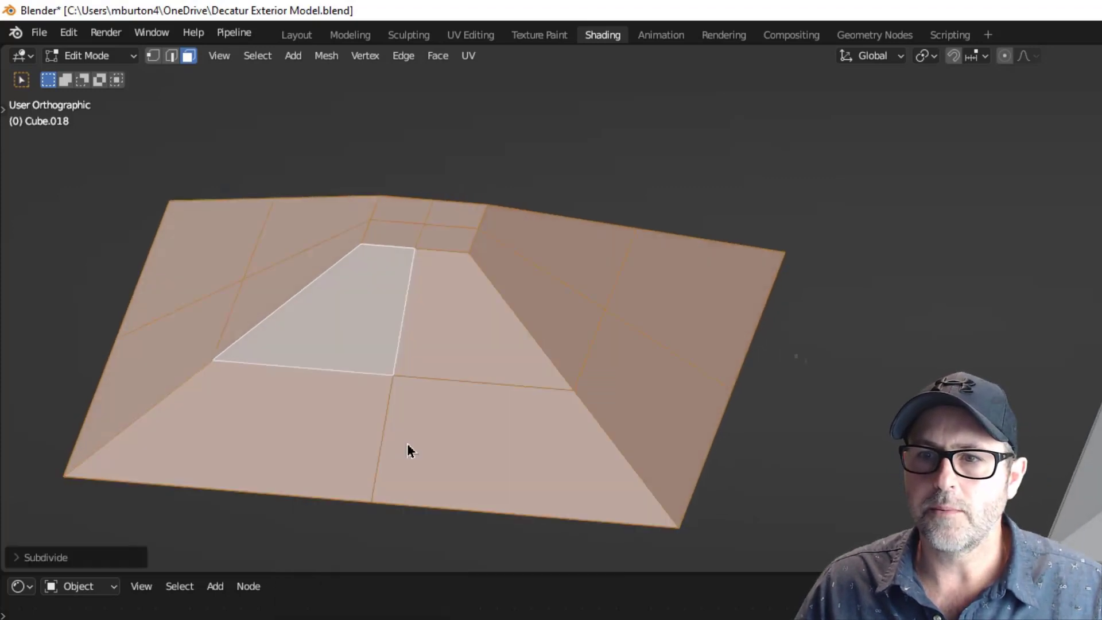
{"action": "left_click", "coordinate": [18, 558]}
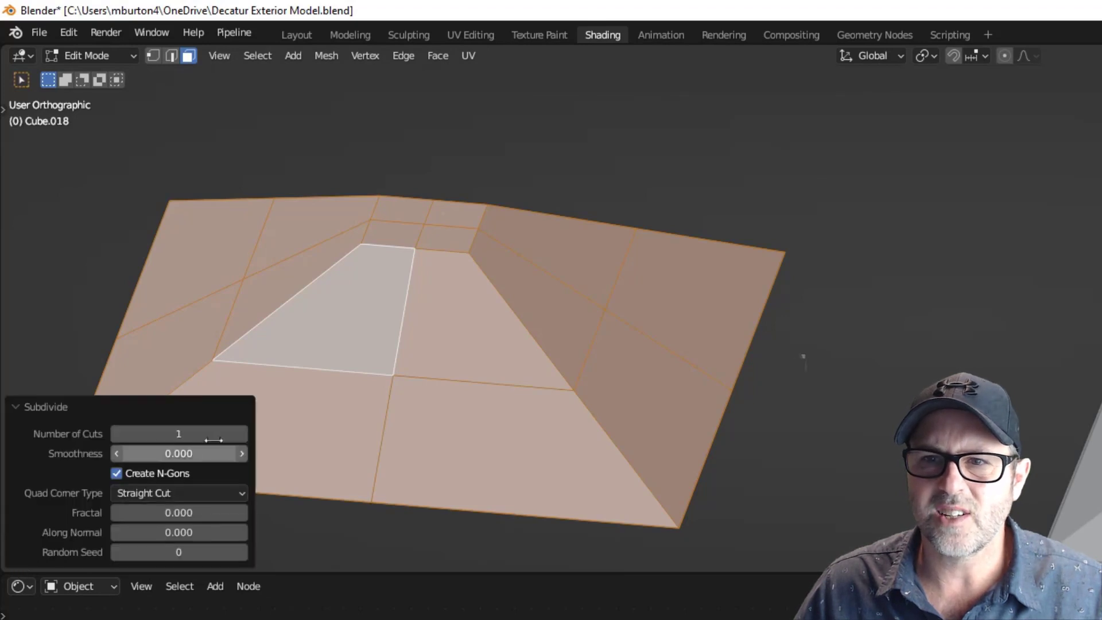
{"action": "left_click", "coordinate": [242, 434]}
{"action": "left_click", "coordinate": [241, 434]}
{"action": "left_click", "coordinate": [242, 434]}
{"action": "left_click", "coordinate": [242, 434]}
Raise the subdivision's number of cuts to 15 and then to 25, and deselect the mesh.
{"action": "left_click", "coordinate": [211, 436]}
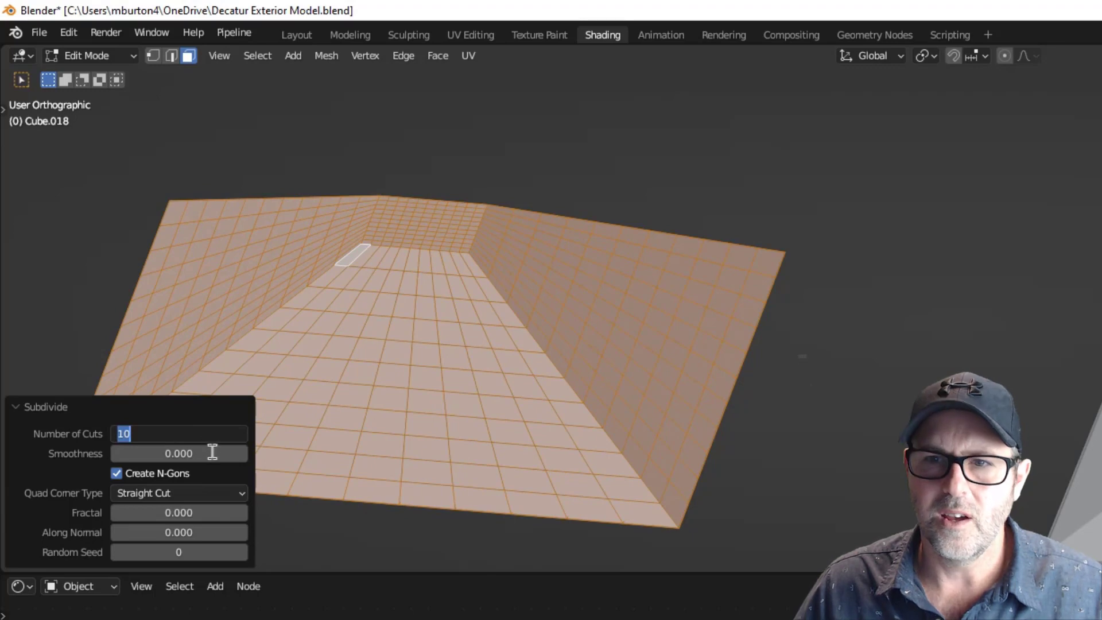
{"action": "type", "text": "15"}
{"action": "key", "text": "Return"}
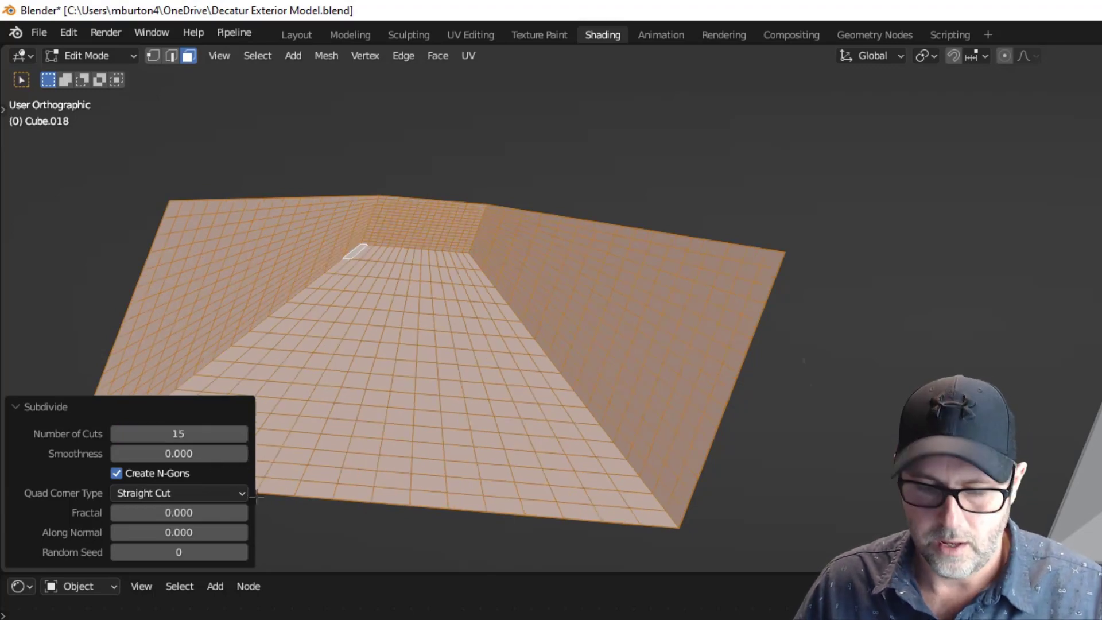
{"action": "left_click", "coordinate": [199, 436]}
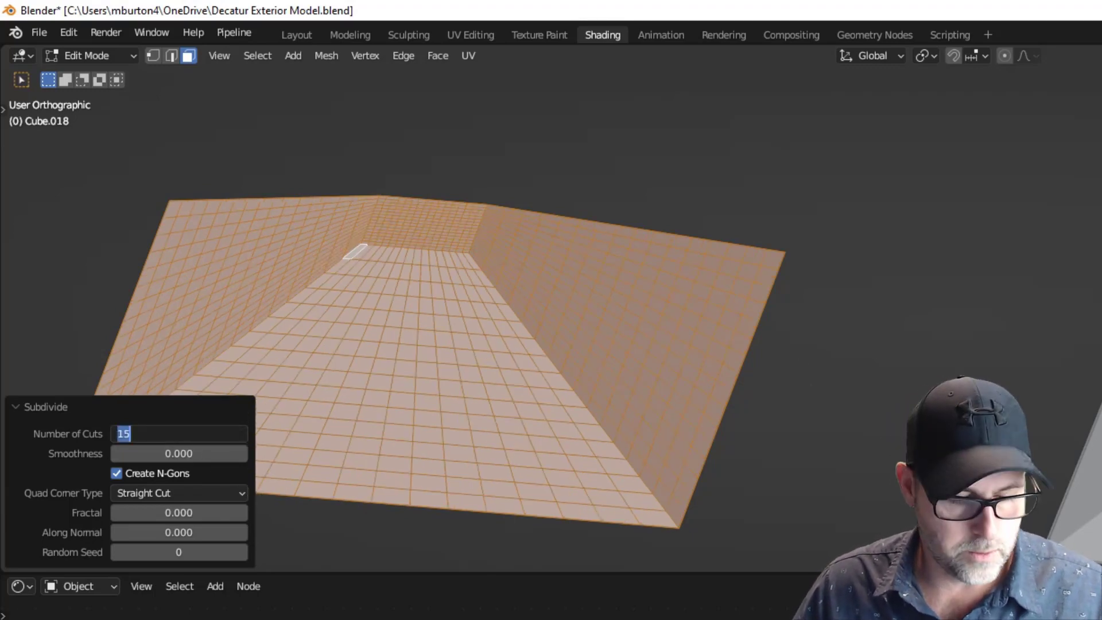
{"action": "type", "text": "25"}
{"action": "key", "text": "Return"}
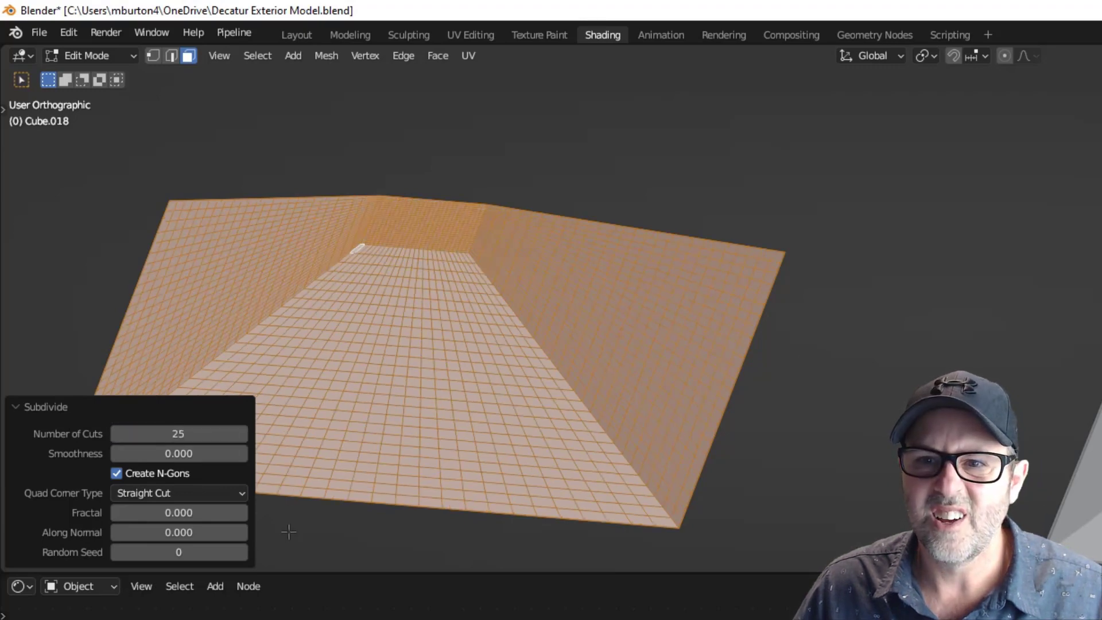
{"action": "left_click", "coordinate": [301, 538]}
{"action": "middle_click_drag", "start_coordinate": [423, 373], "coordinate": [453, 361]}
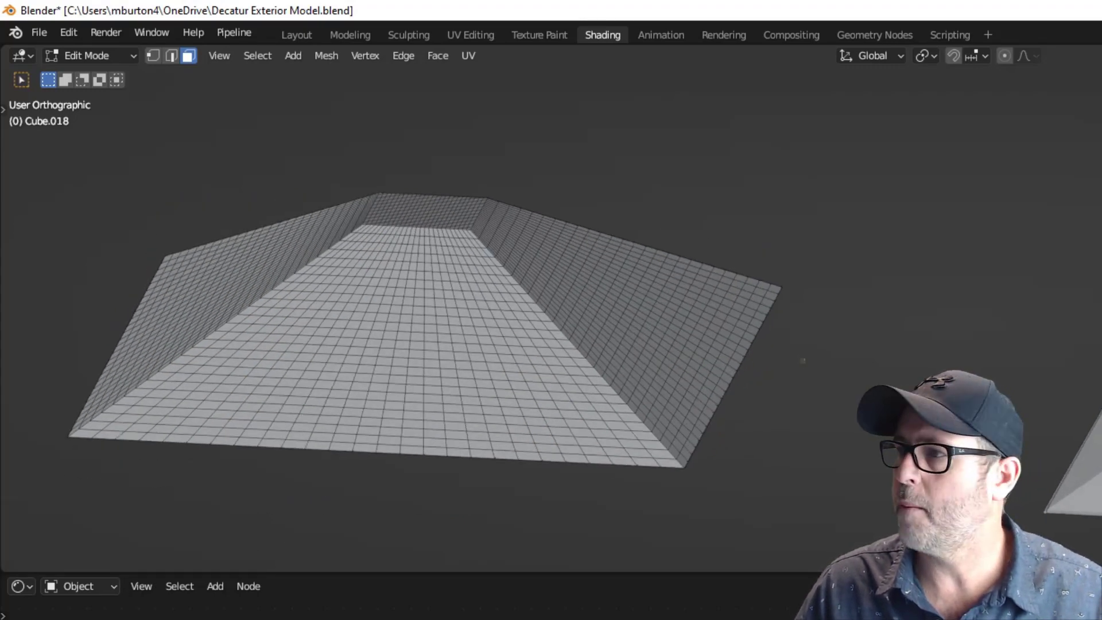
Switch to rendered shading, return to Object Mode and assign the existing Slate_Roof material to the subdivided roof copy, checking its displacement.
{"action": "key", "text": "z"}
{"action": "key", "text": "8"}
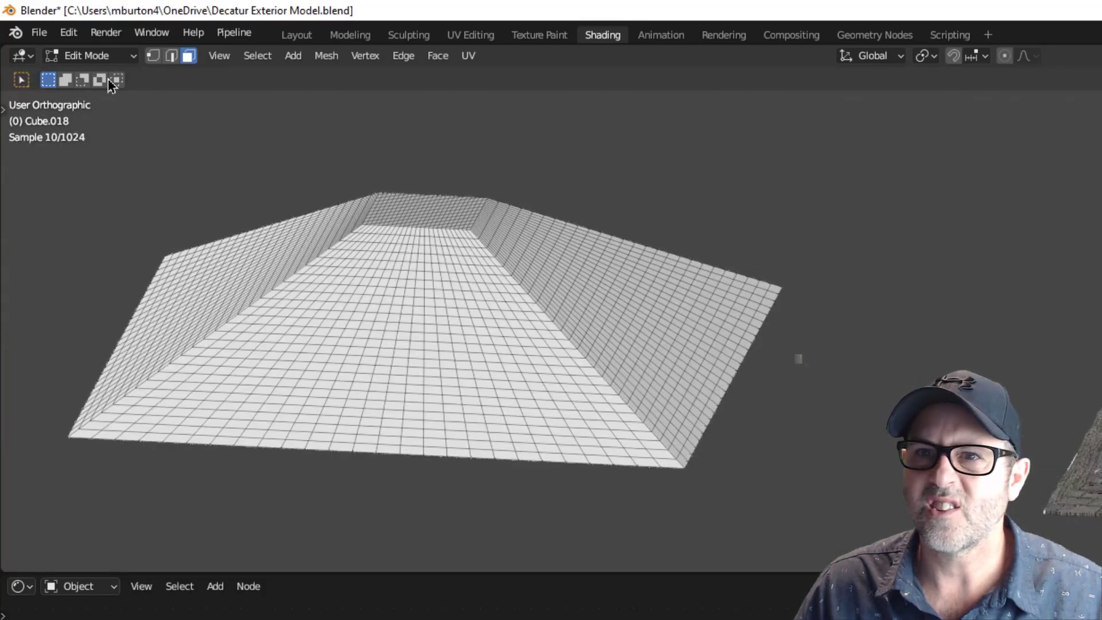
{"action": "left_click", "coordinate": [86, 55]}
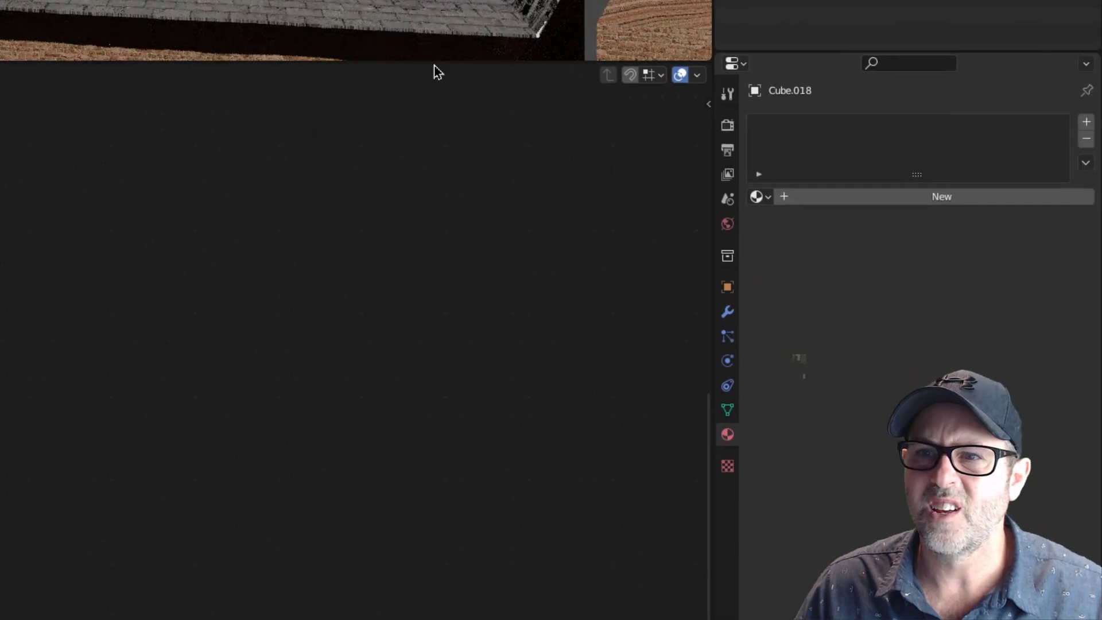
{"action": "left_click", "coordinate": [761, 197]}
{"action": "scroll", "coordinate": [830, 357], "scroll_direction": "down", "scroll_amount": 12}
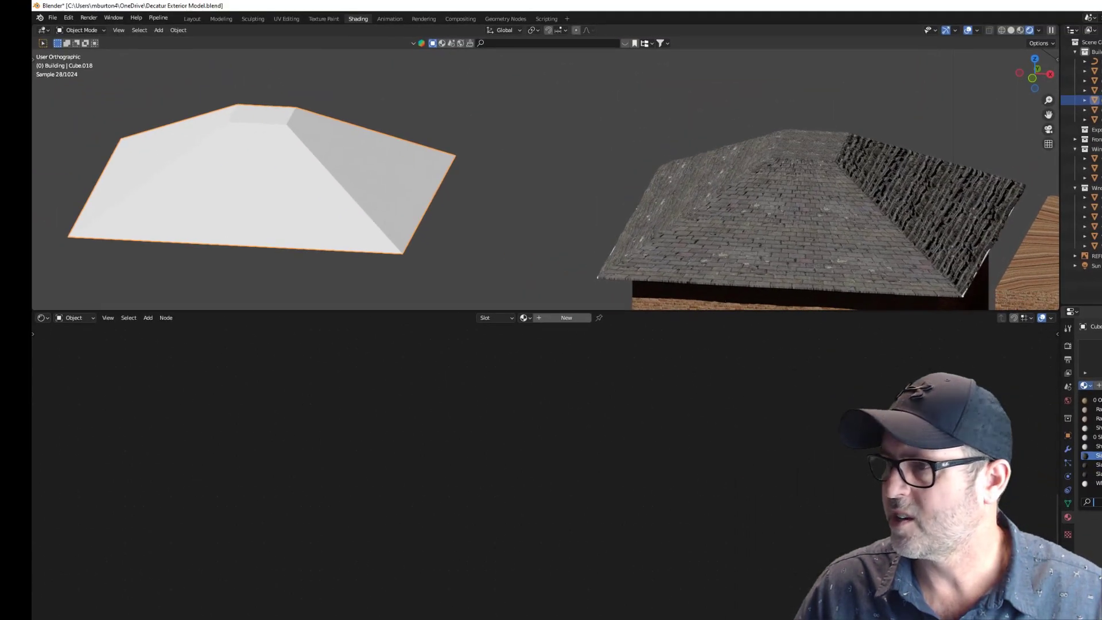
{"action": "left_click", "coordinate": [1095, 455]}
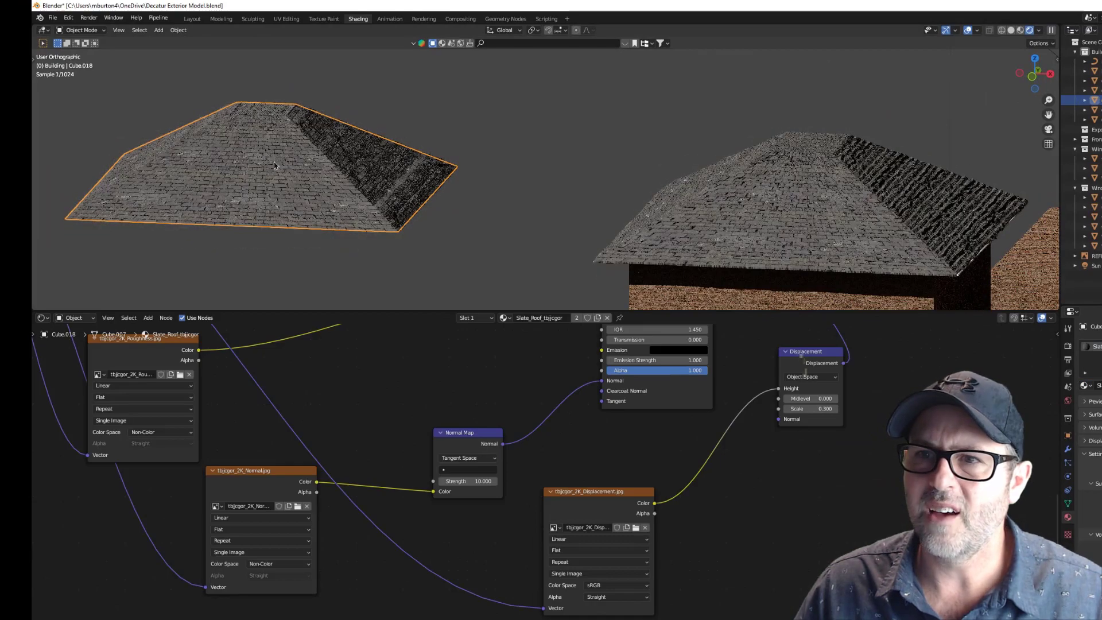
{"action": "scroll", "coordinate": [286, 171], "scroll_direction": "up", "scroll_amount": 4}
{"action": "middle_click_drag", "start_coordinate": [327, 186], "coordinate": [412, 196], "text": "shift"}
{"action": "scroll", "coordinate": [412, 197], "scroll_direction": "up", "scroll_amount": 4}
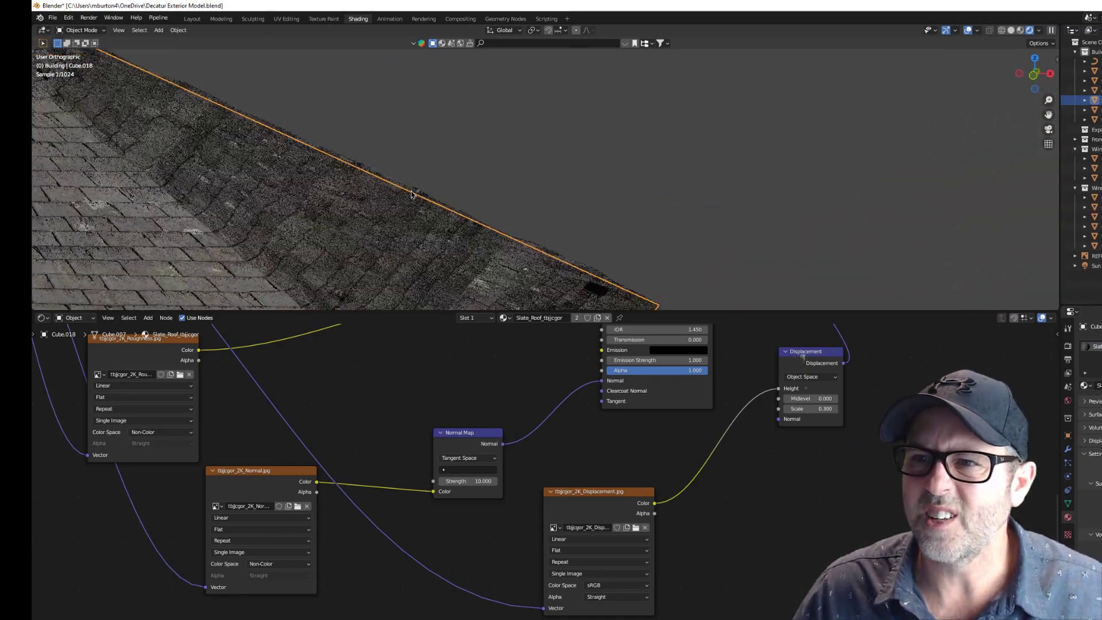
{"action": "scroll", "coordinate": [412, 197], "scroll_direction": "down", "scroll_amount": 6}
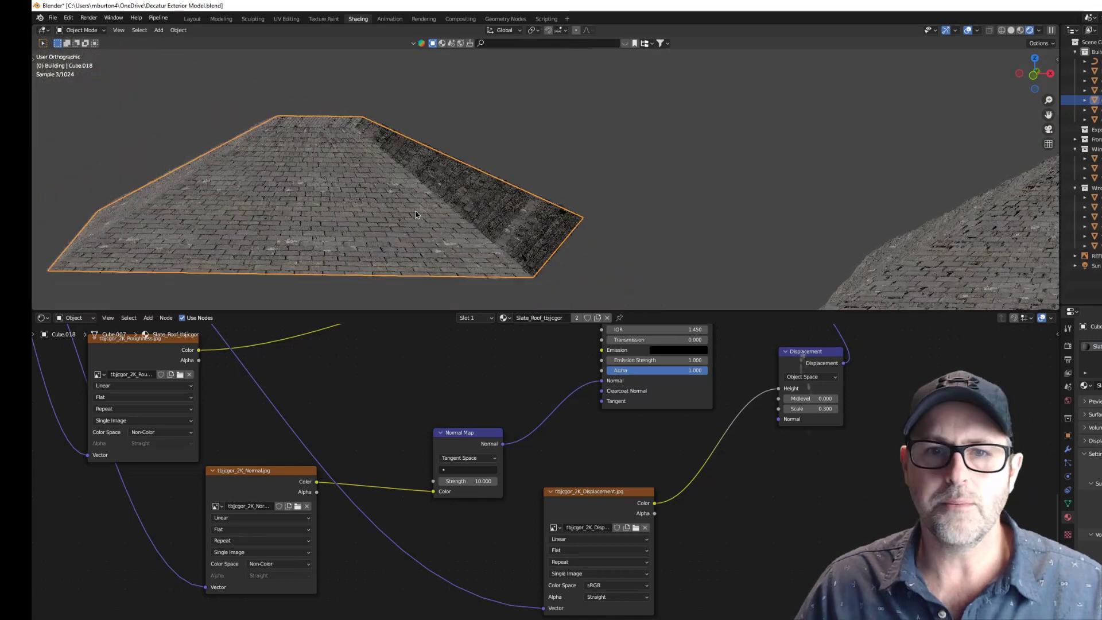